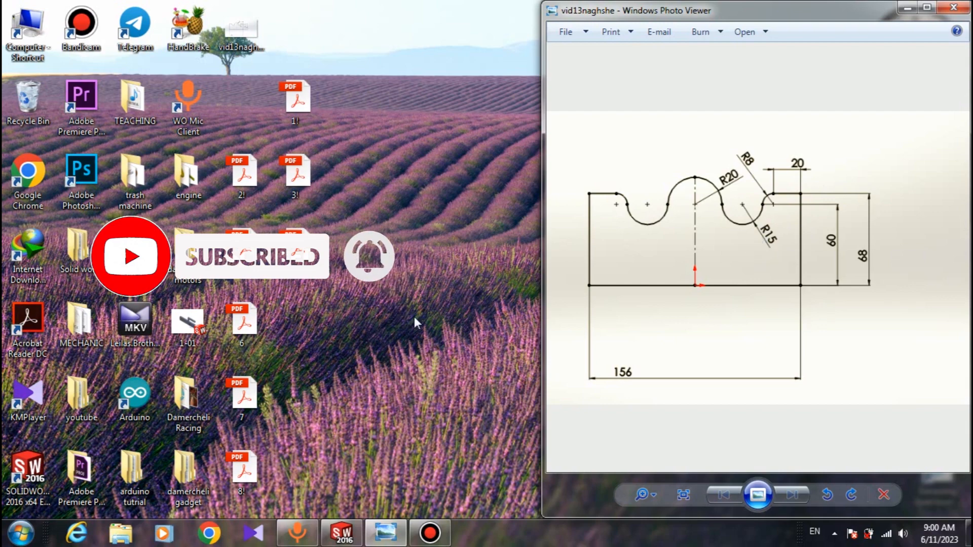
- Switch to SOLIDWORKS, create a new part and start a sketch on the Front Plane
click(349, 537)
click(163, 17)
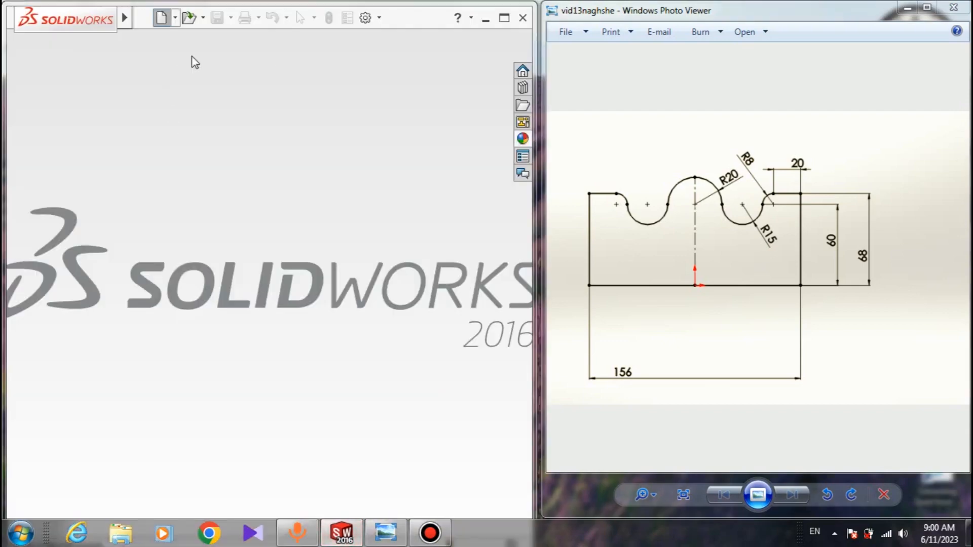
click(541, 377)
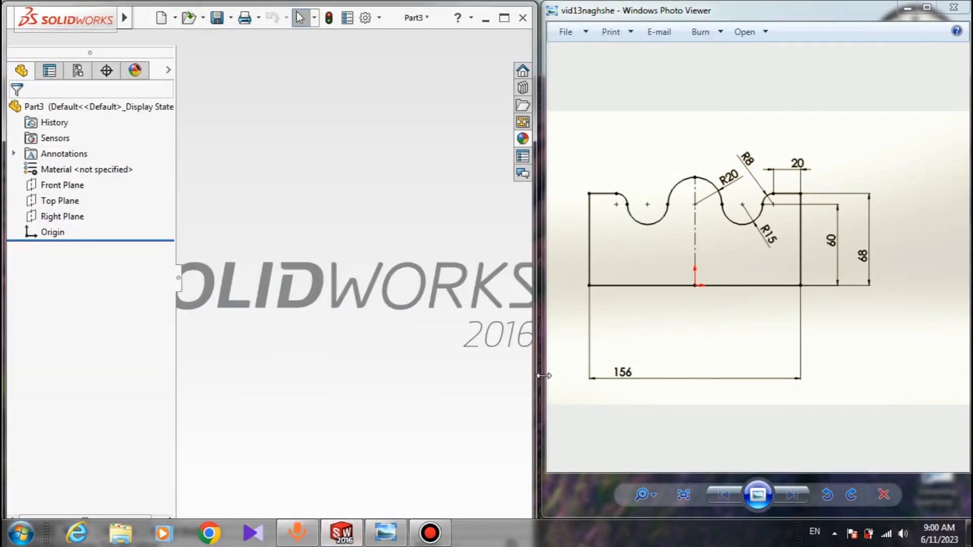
click(60, 252)
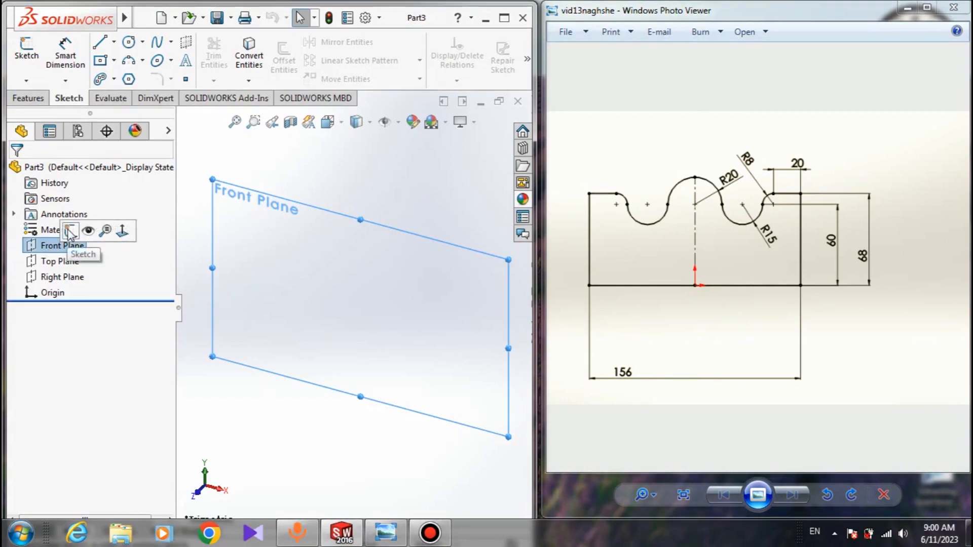
click(70, 231)
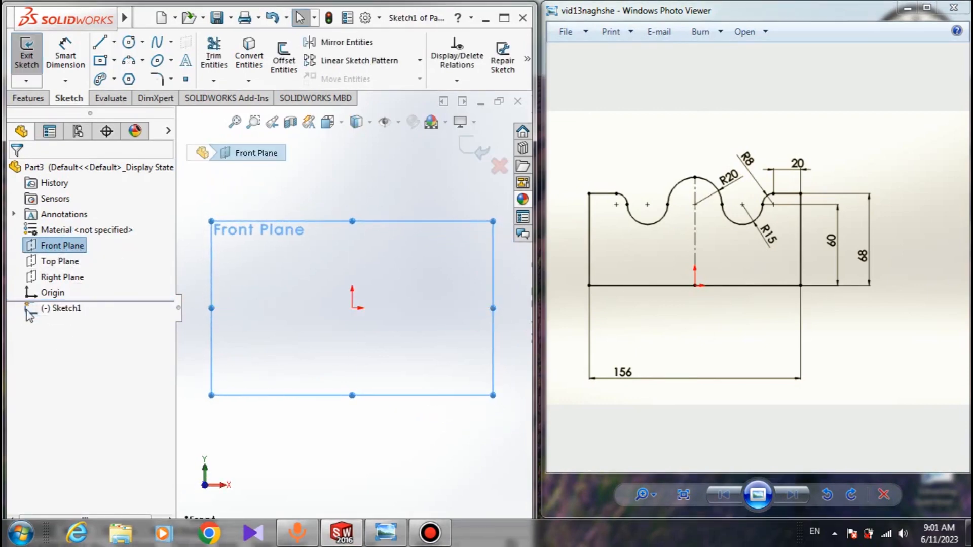
click(218, 340)
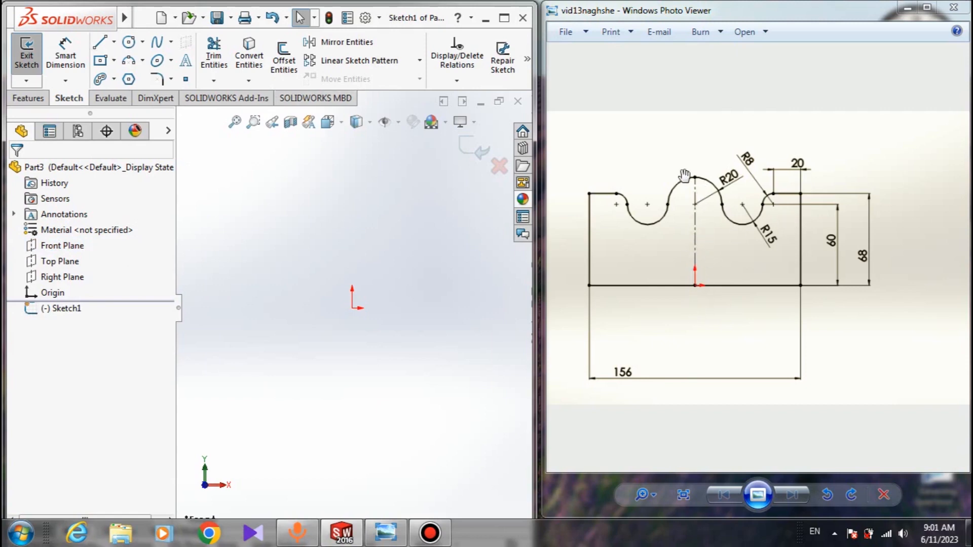
- Sketch a vertical centerline about 78 mm long upward from the origin
click(115, 42)
click(127, 77)
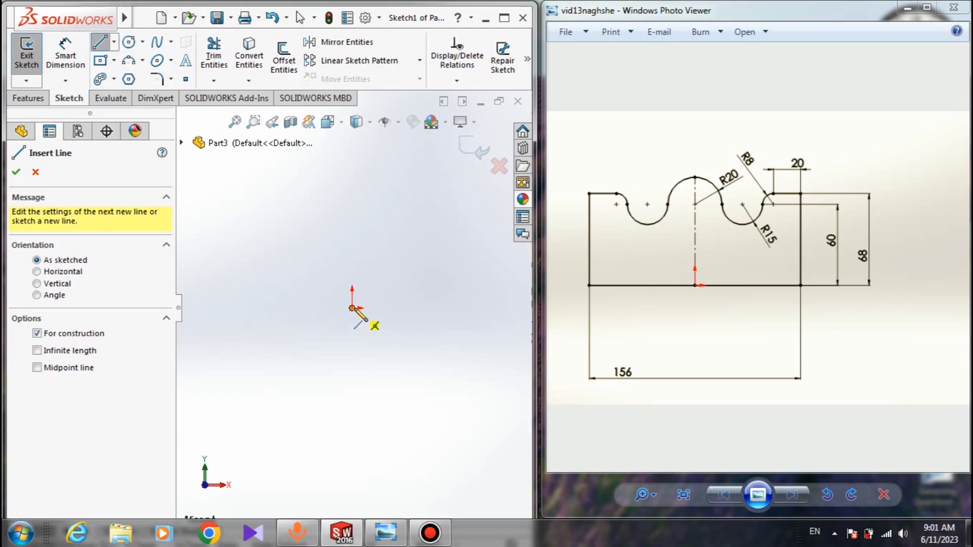
click(352, 309)
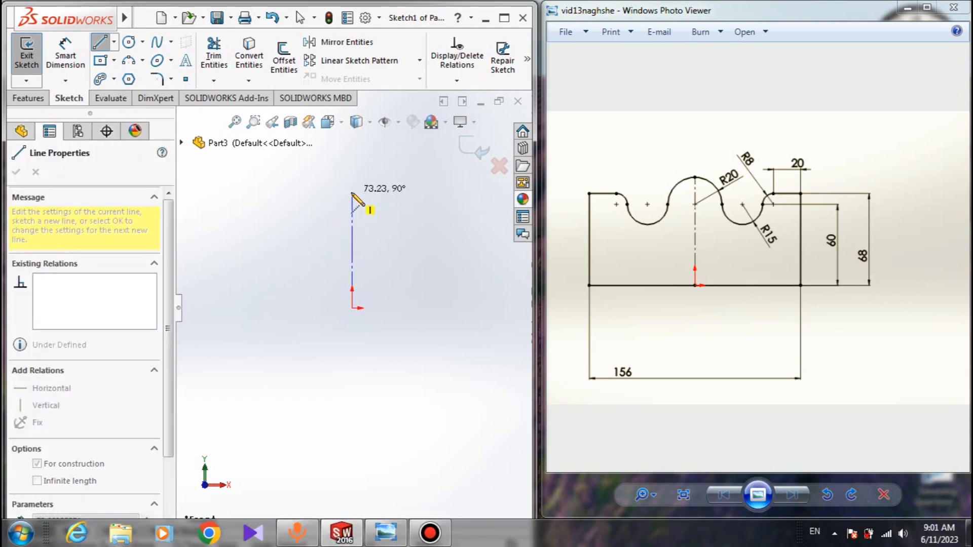
click(352, 186)
right_click(370, 189)
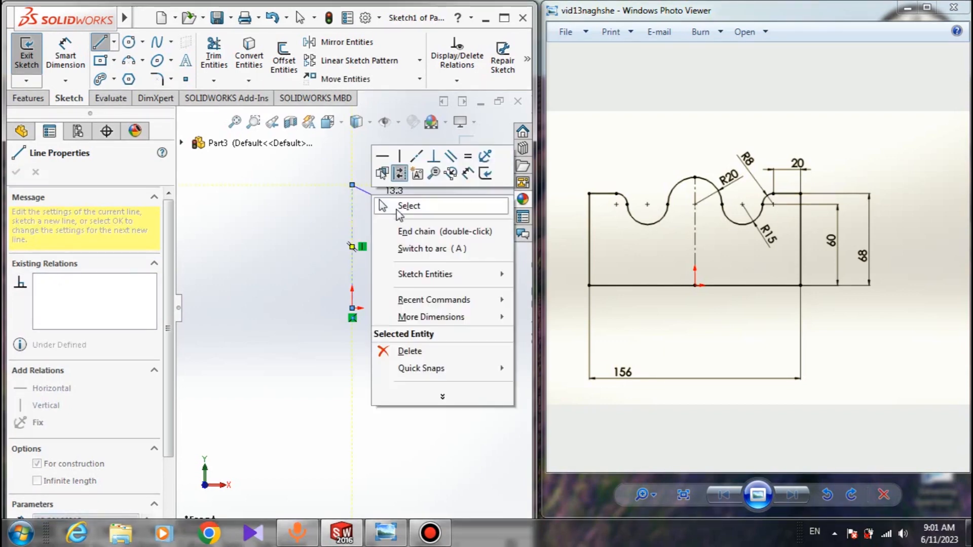
click(403, 202)
right_click(298, 226)
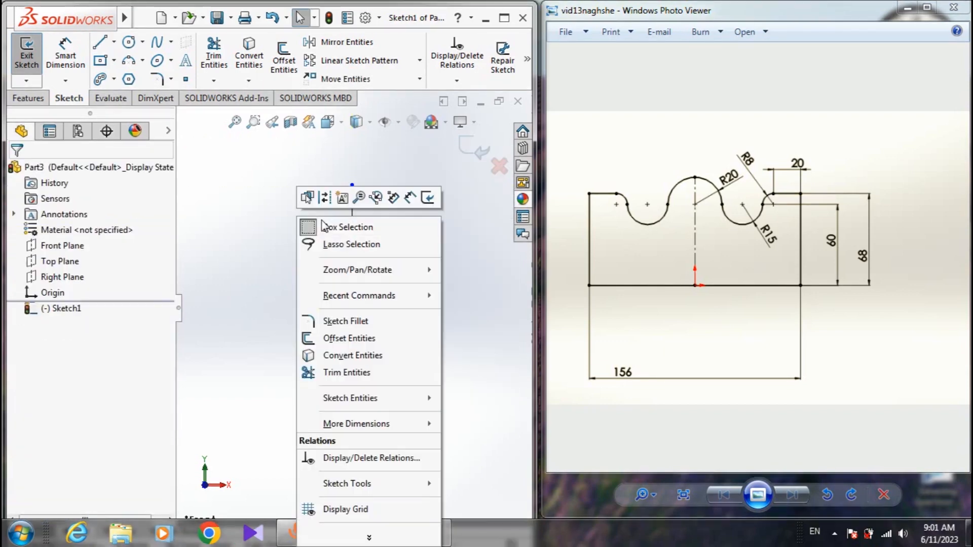
click(290, 224)
click(107, 41)
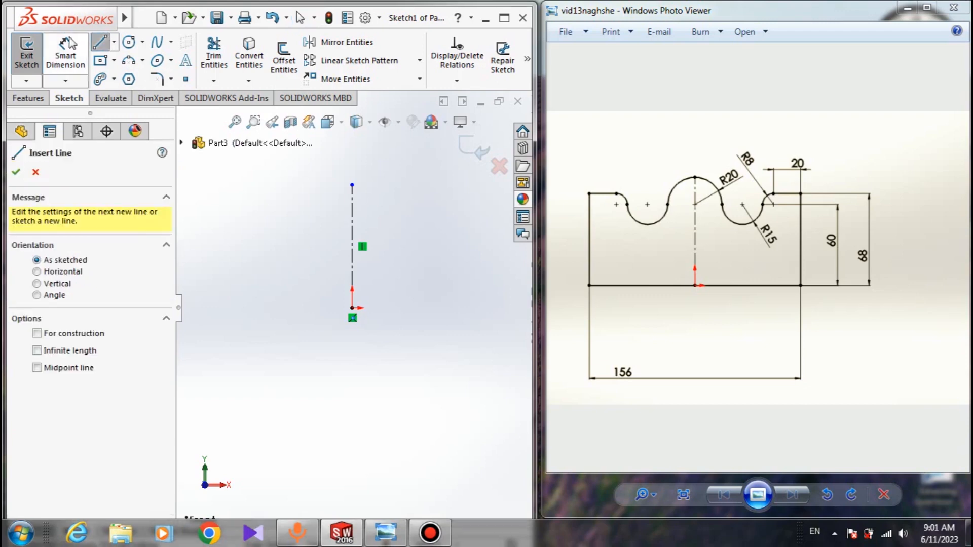
click(253, 252)
click(297, 208)
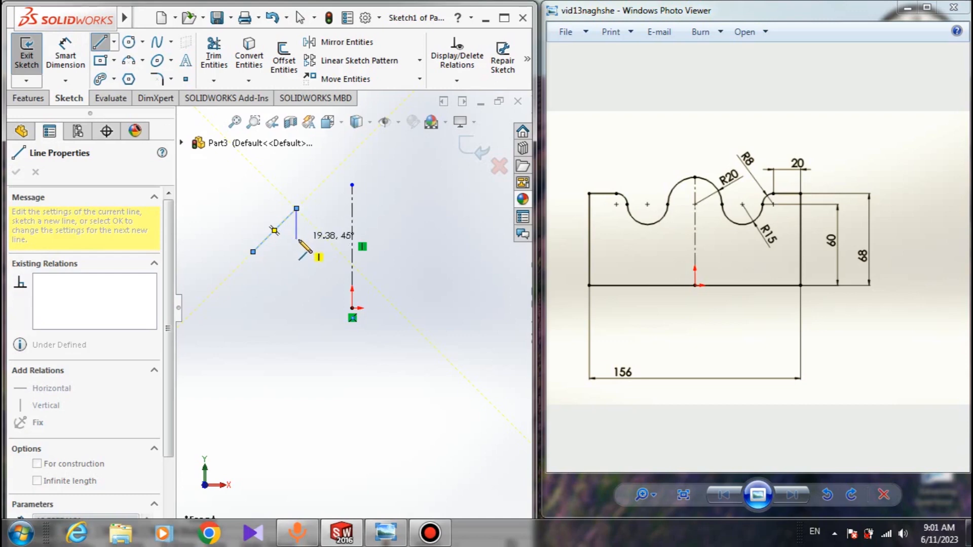
right_click(299, 241)
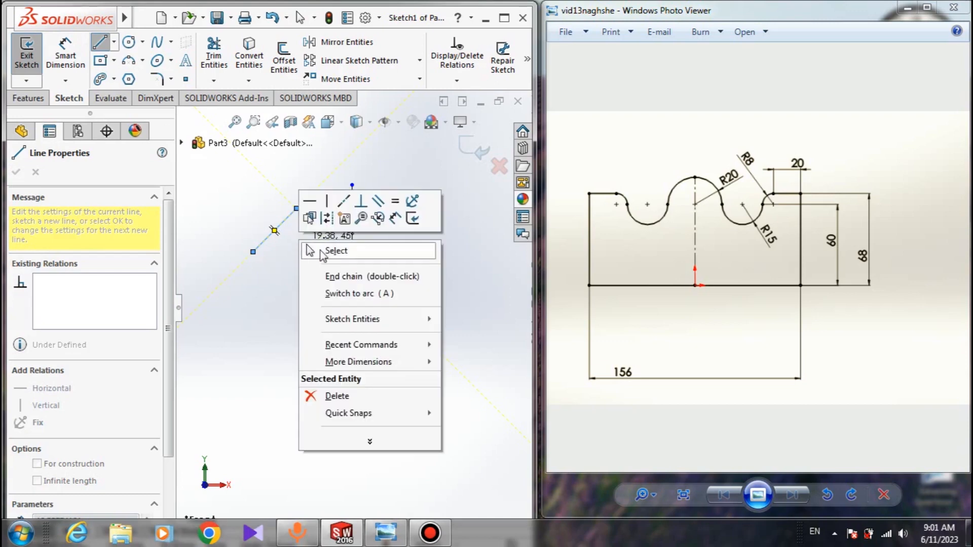
click(329, 252)
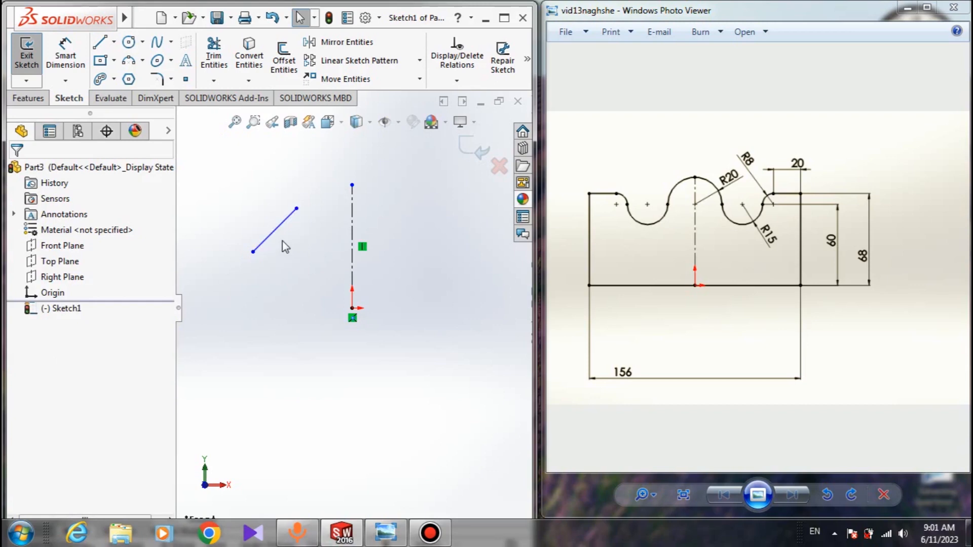
click(277, 229)
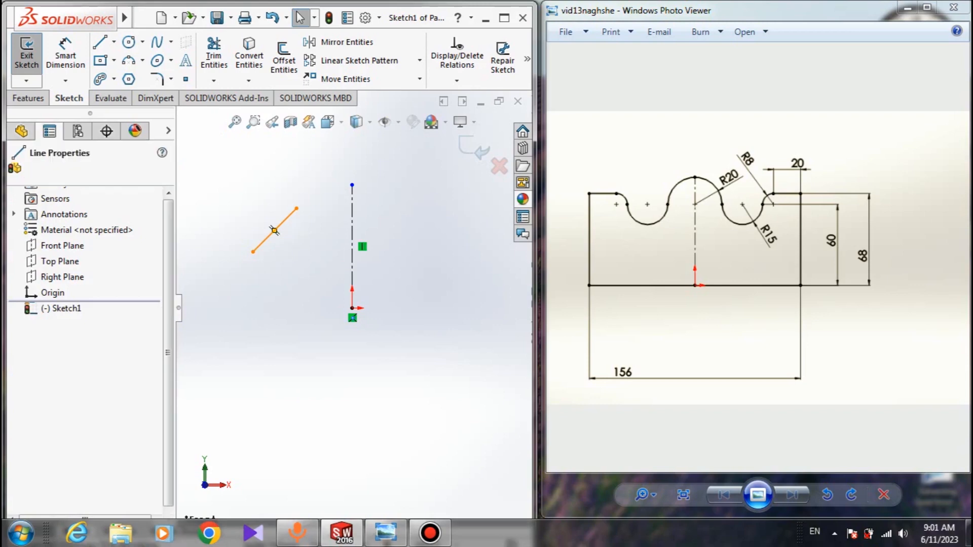
right_click(287, 220)
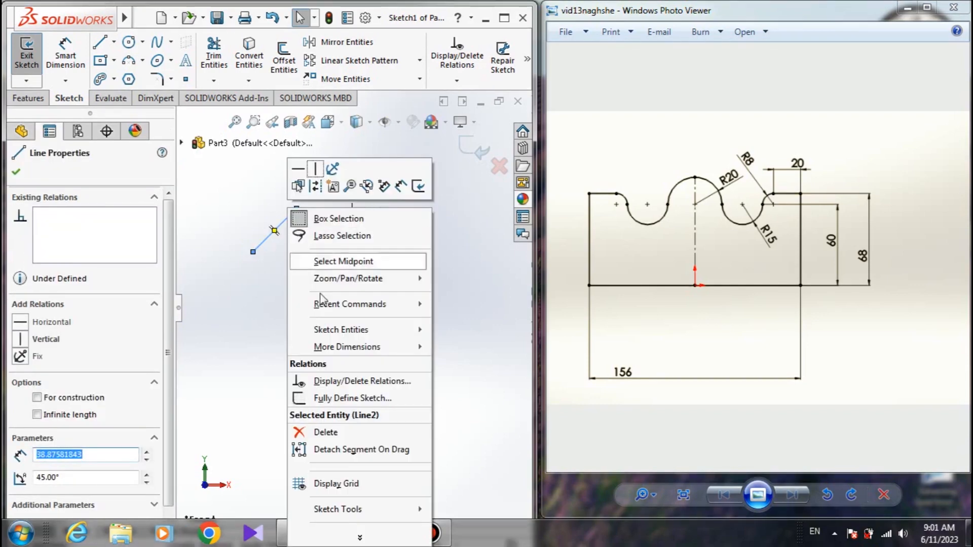
click(334, 430)
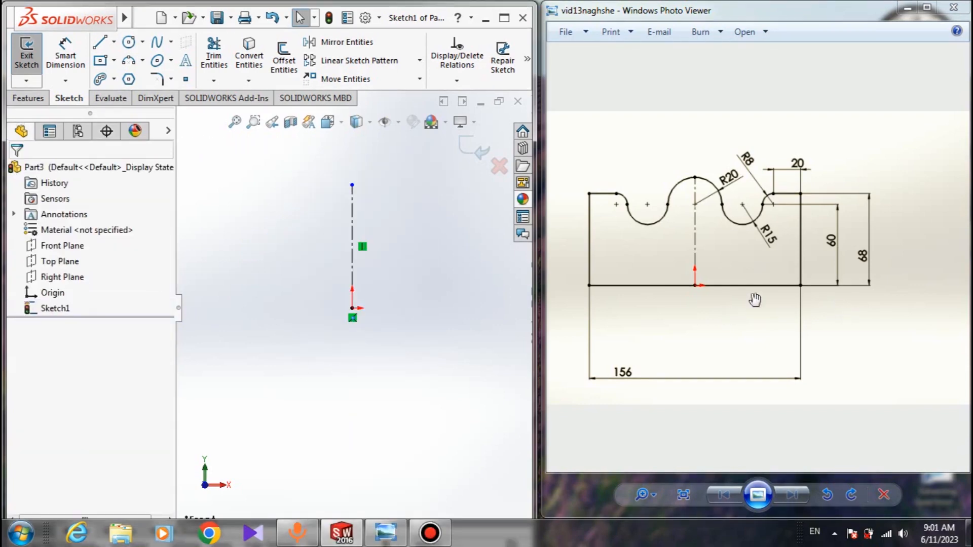
- Sketch connected lines from the origin: about 94 mm horizontally outward, about 61 mm vertically up, and a short horizontal segment back toward the centerline
click(100, 44)
click(352, 308)
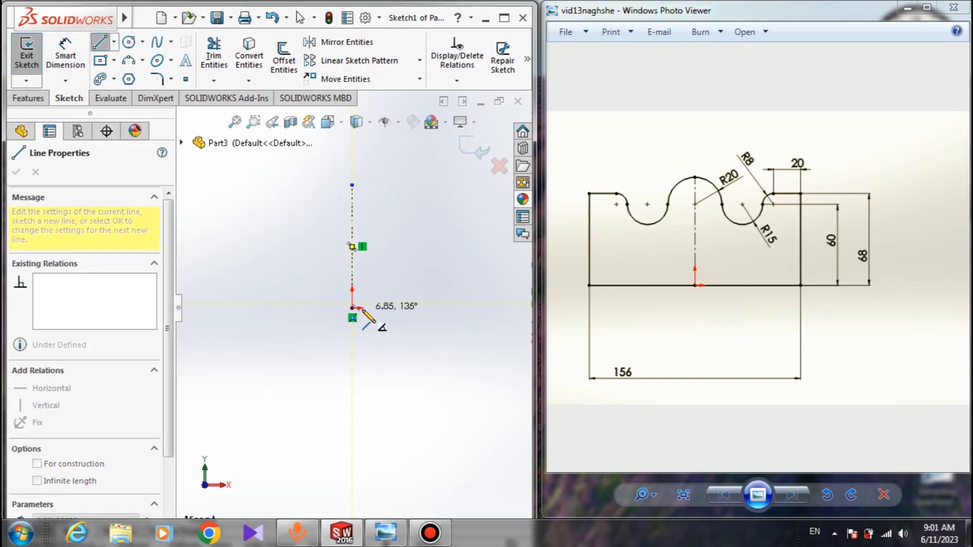
key(Escape)
key(l)
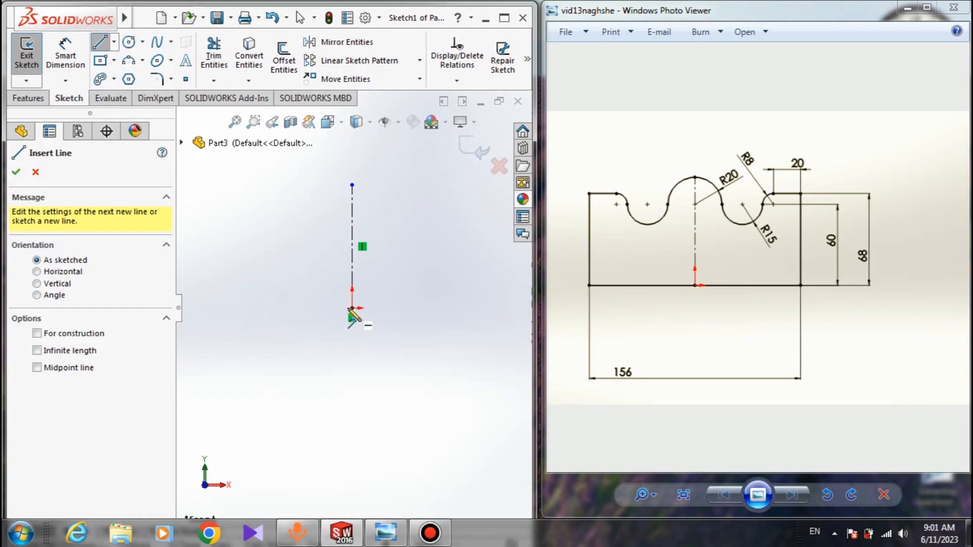
click(352, 307)
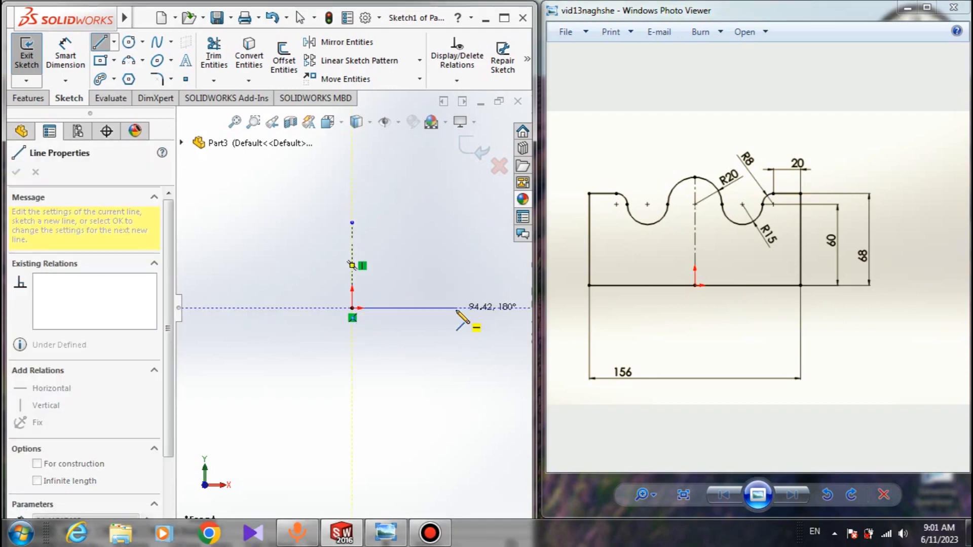
click(456, 307)
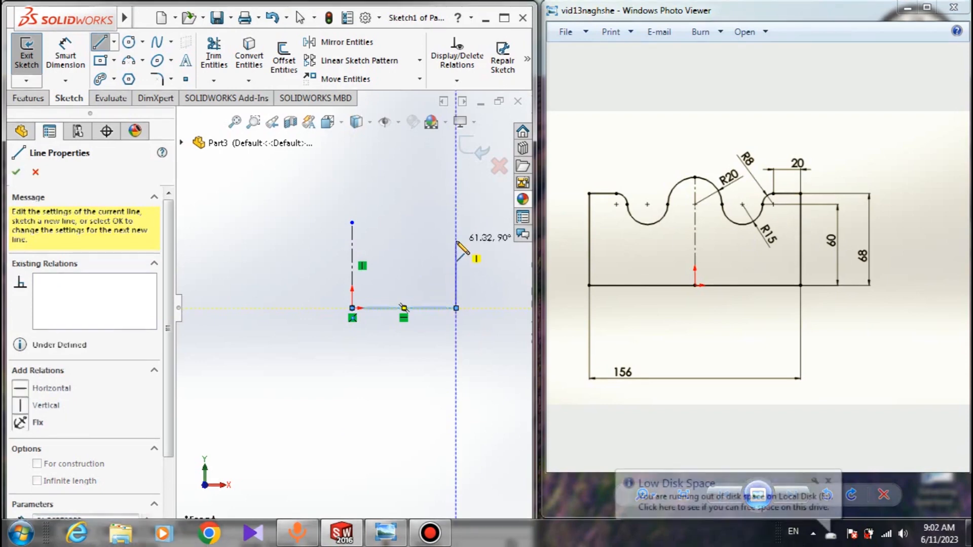
click(456, 240)
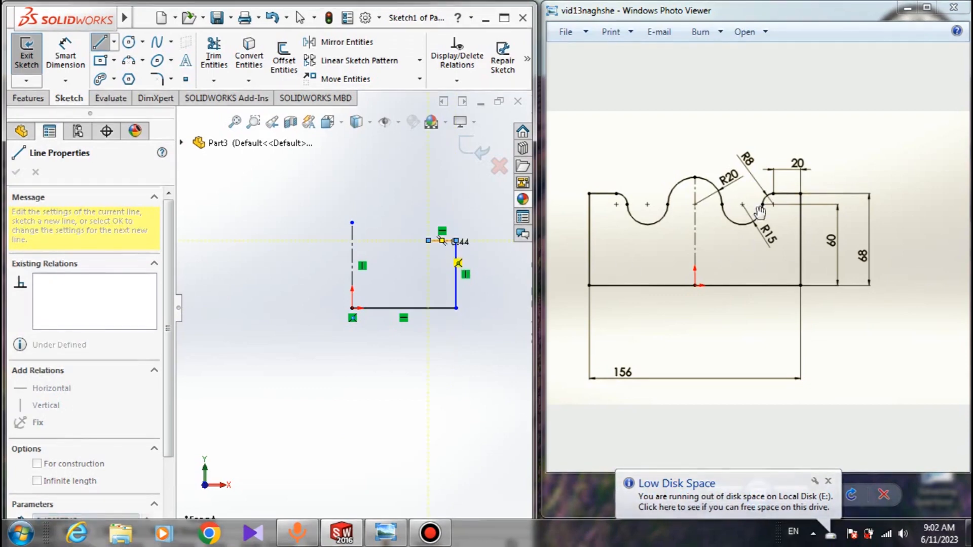
click(428, 241)
- Sketch a three-point arc of about 20 mm radius curving down from the inner end of the short upper line
click(128, 61)
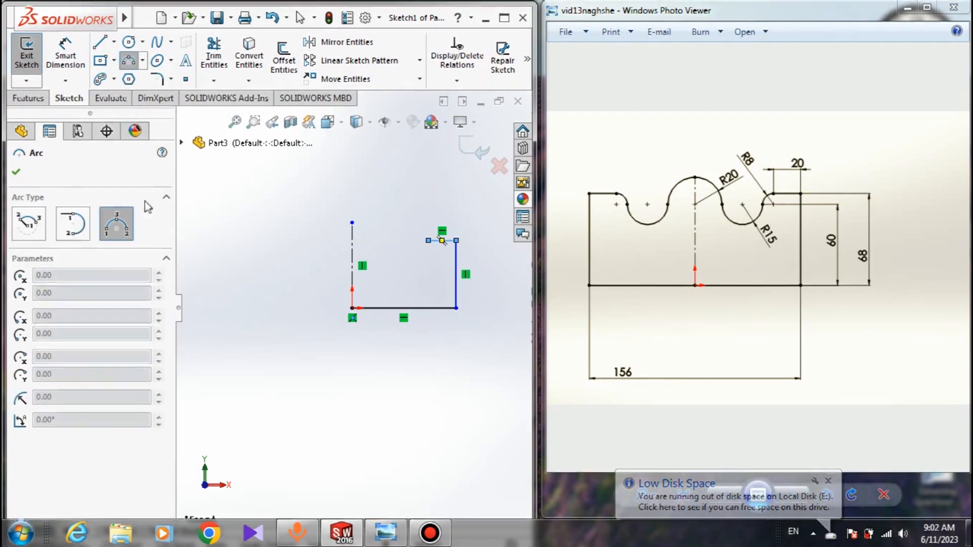
scroll(407, 228, down, 5)
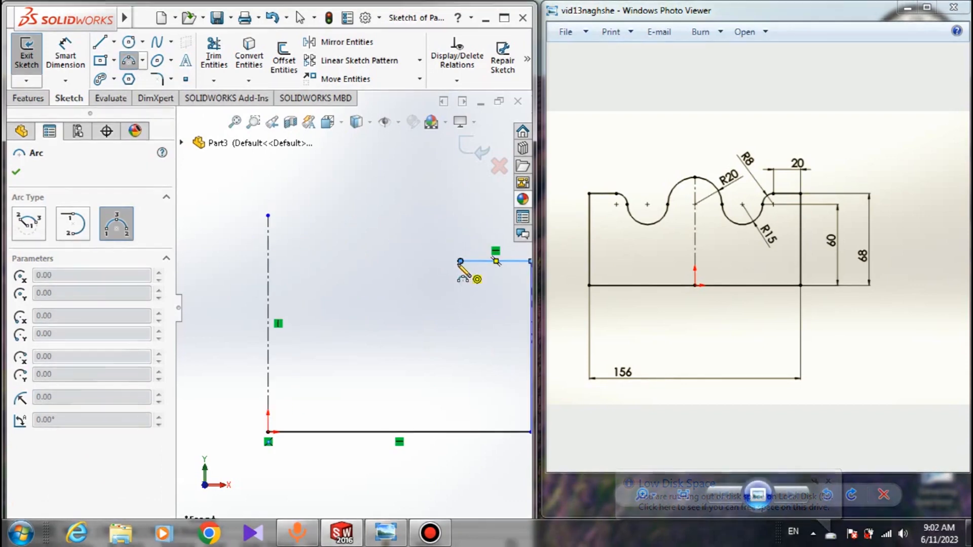
click(428, 240)
click(415, 325)
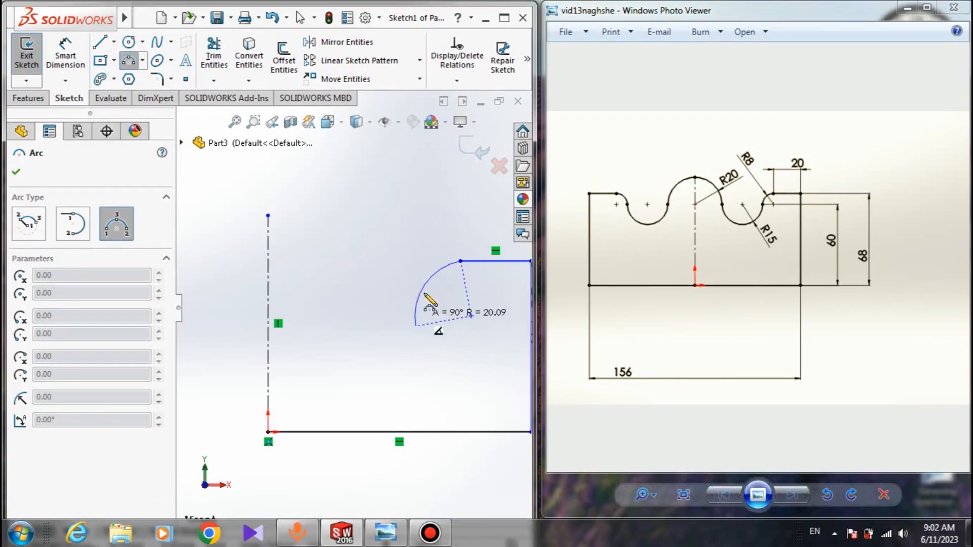
click(430, 282)
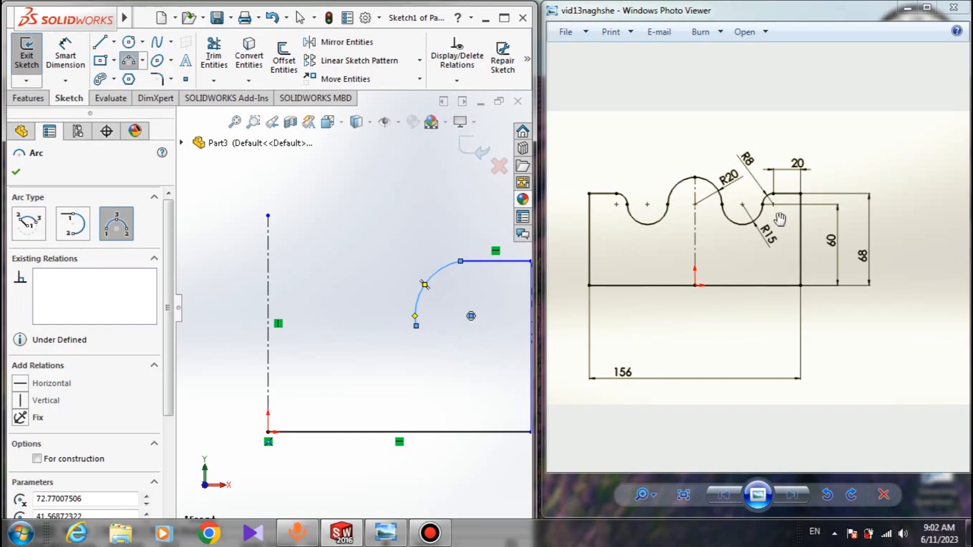
- Sketch a U-shaped three-point arc from the lower end of the first arc toward the centerline, bulging downward
click(415, 325)
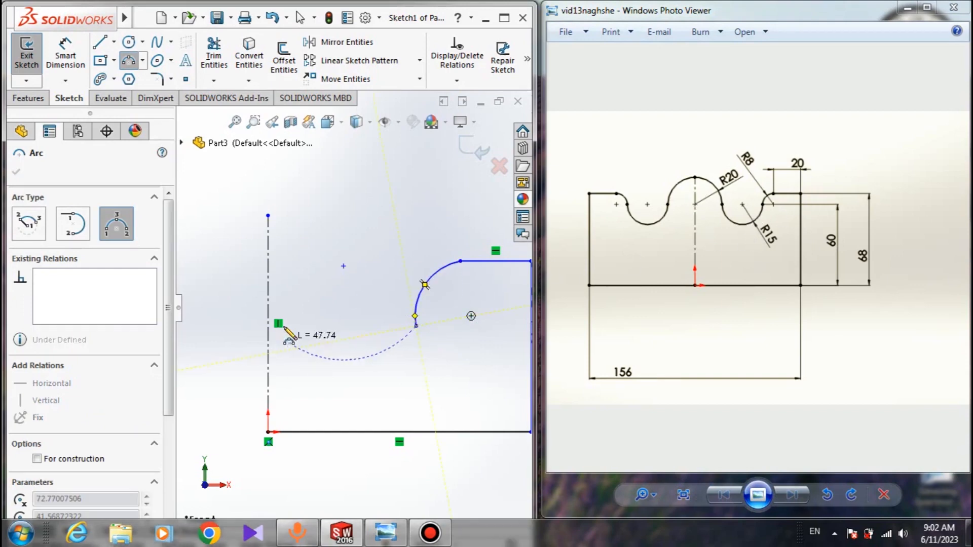
click(317, 316)
click(319, 343)
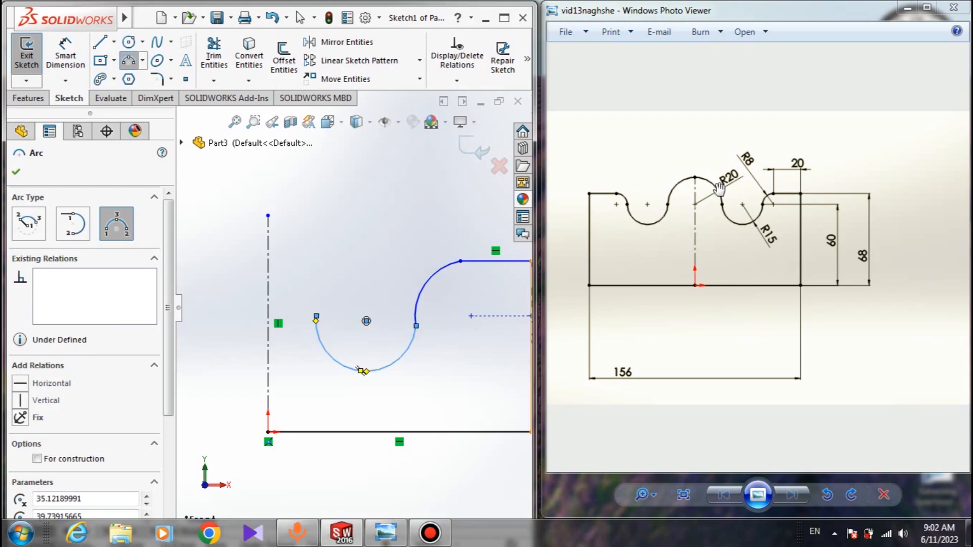
- Sketch a three-point arc of about 28 mm radius from the U-shaped arc's free end to the centerline's upper endpoint
click(316, 316)
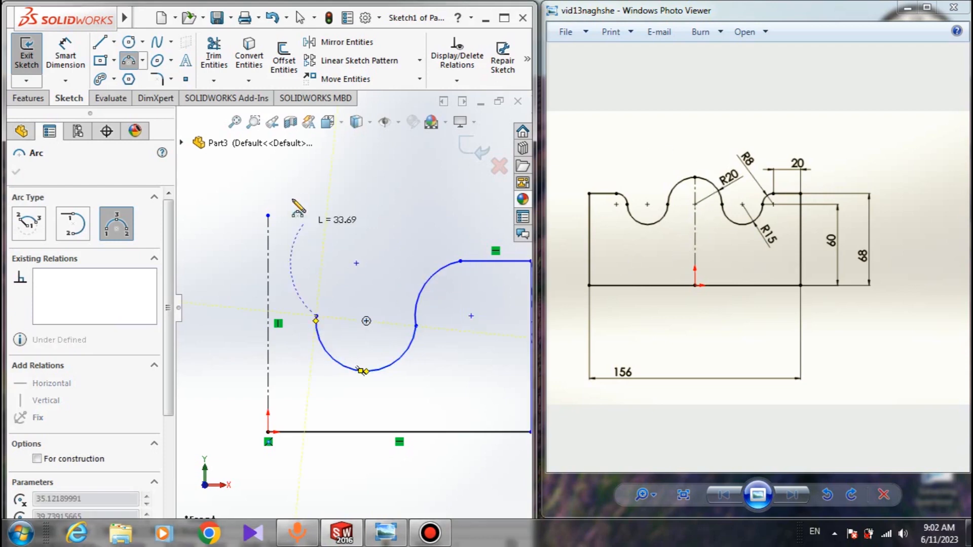
click(268, 215)
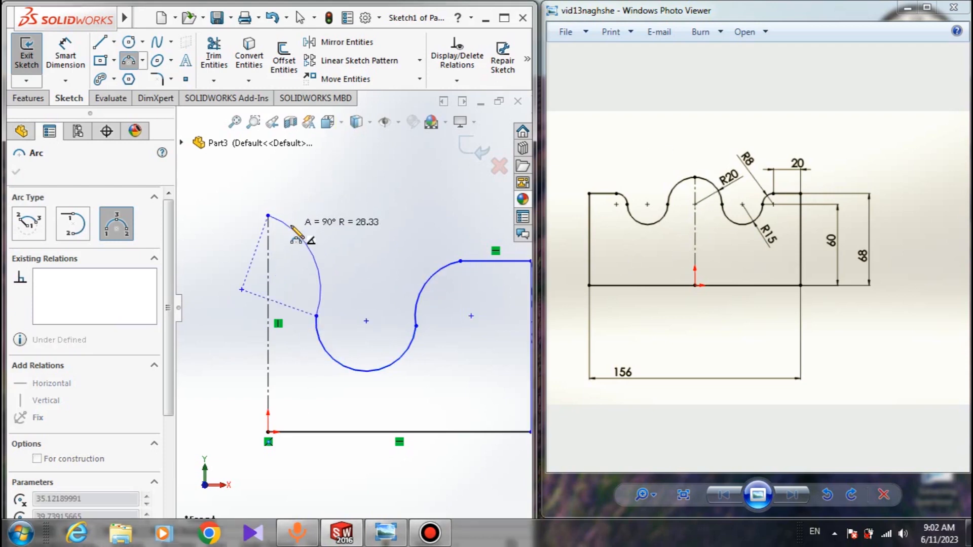
click(322, 257)
key(Escape)
key(f)
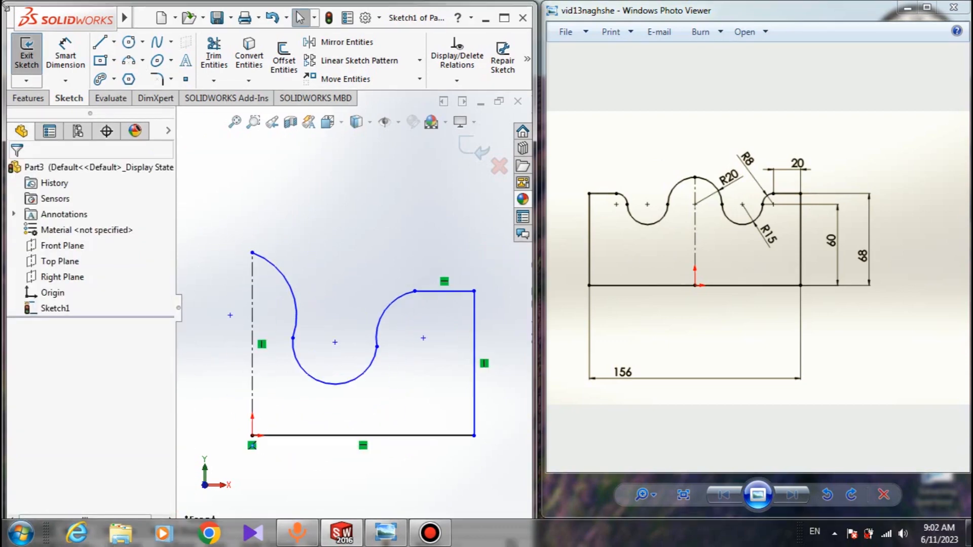
- Dimension the profile's full width as a doubled distance from the outer vertical line across the centerline and set it to 156 mm
click(65, 54)
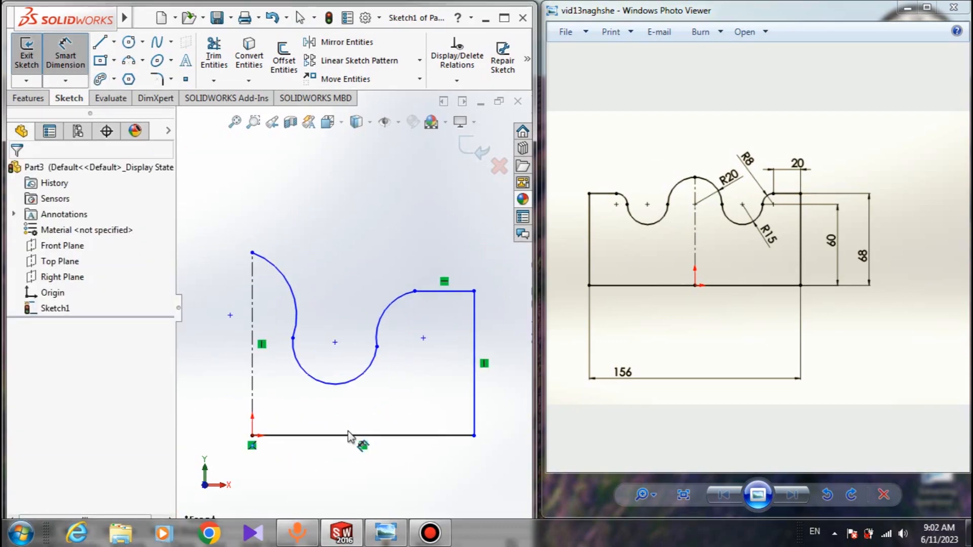
click(474, 409)
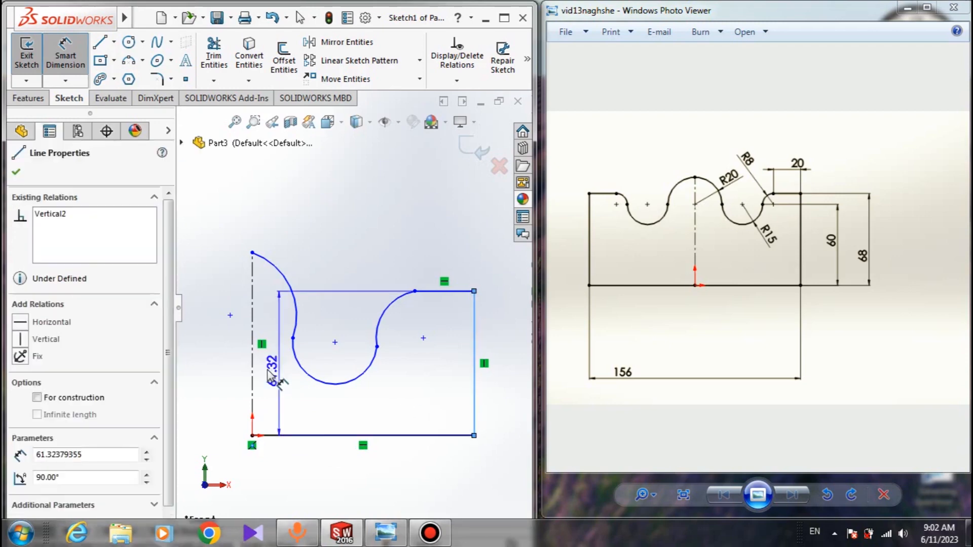
click(252, 380)
scroll(243, 391, up, 2)
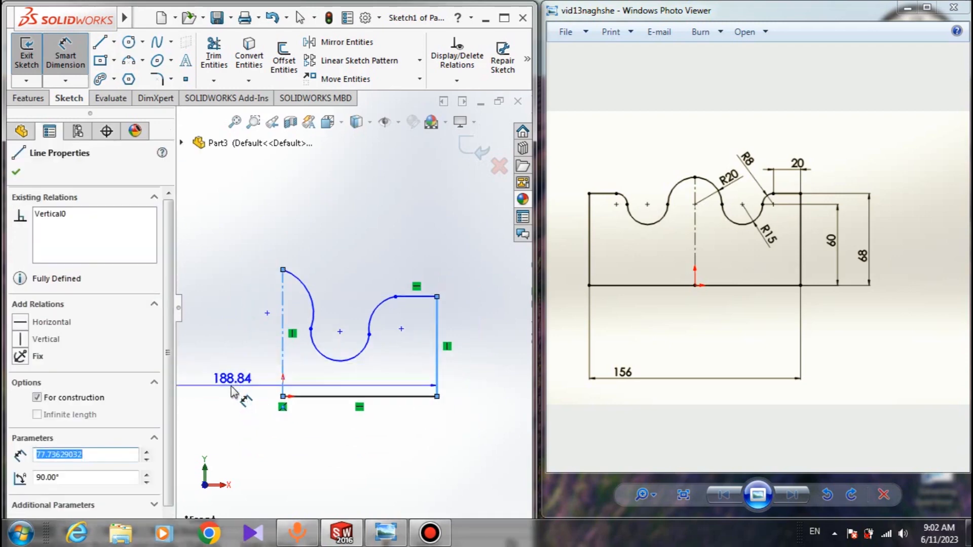
click(271, 420)
text(1)
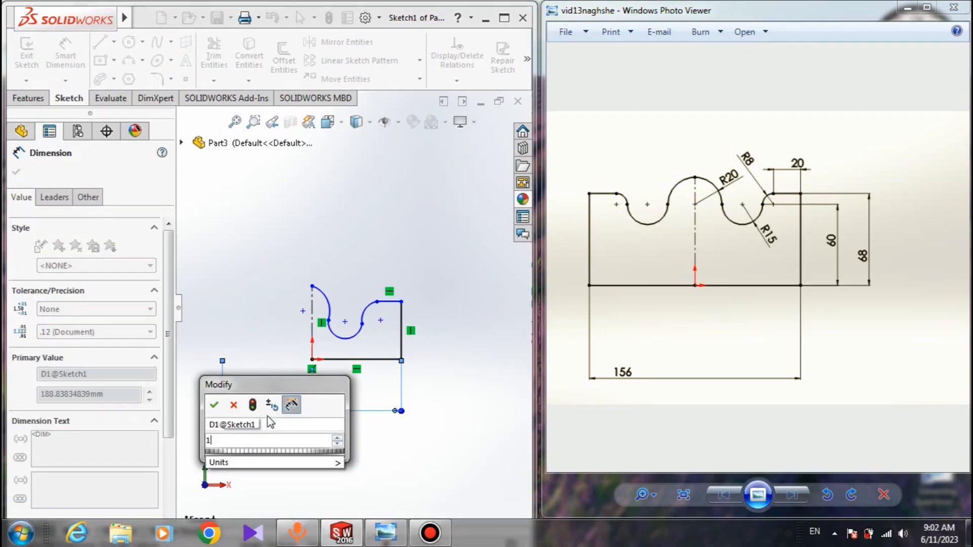
text(65)
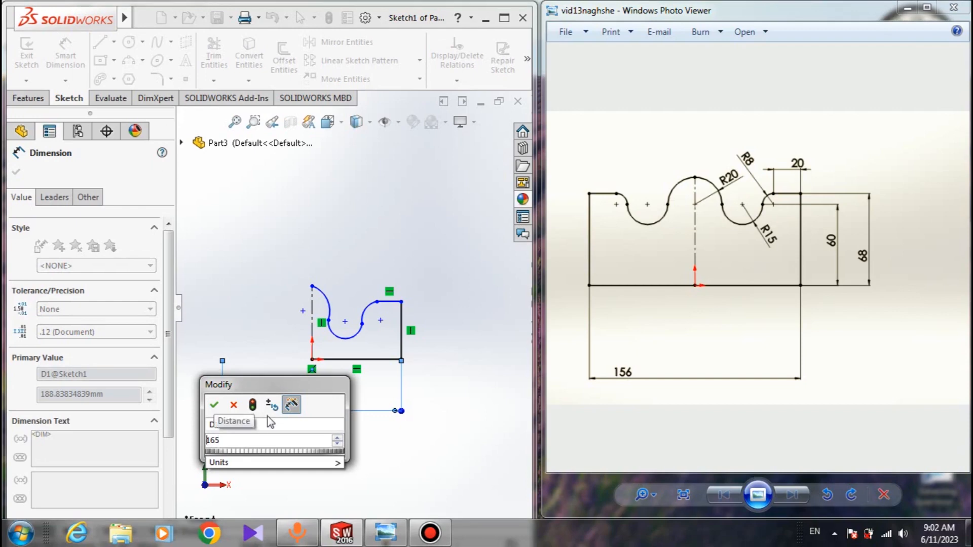
key(Delete)
text(6)
key(BackSpace)
key(BackSpace)
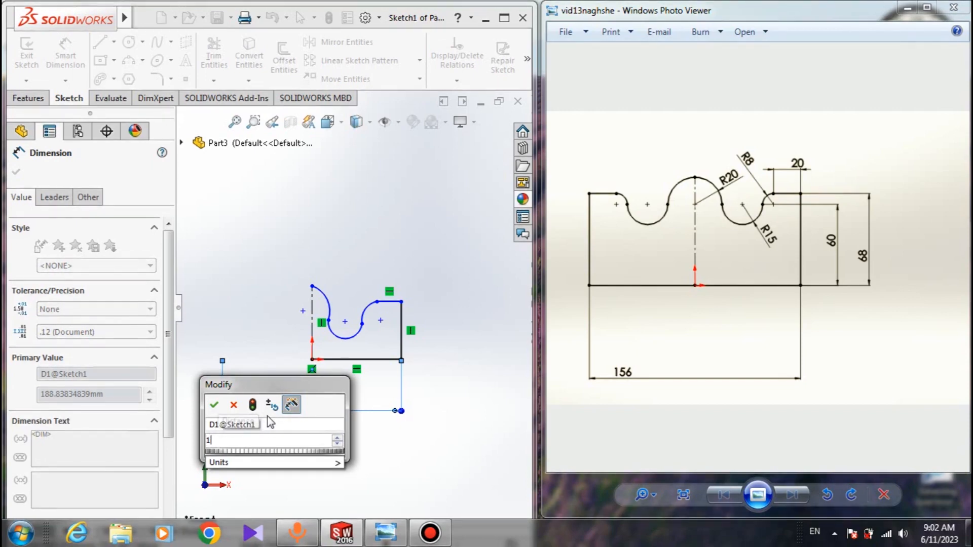
text(56)
key(Return)
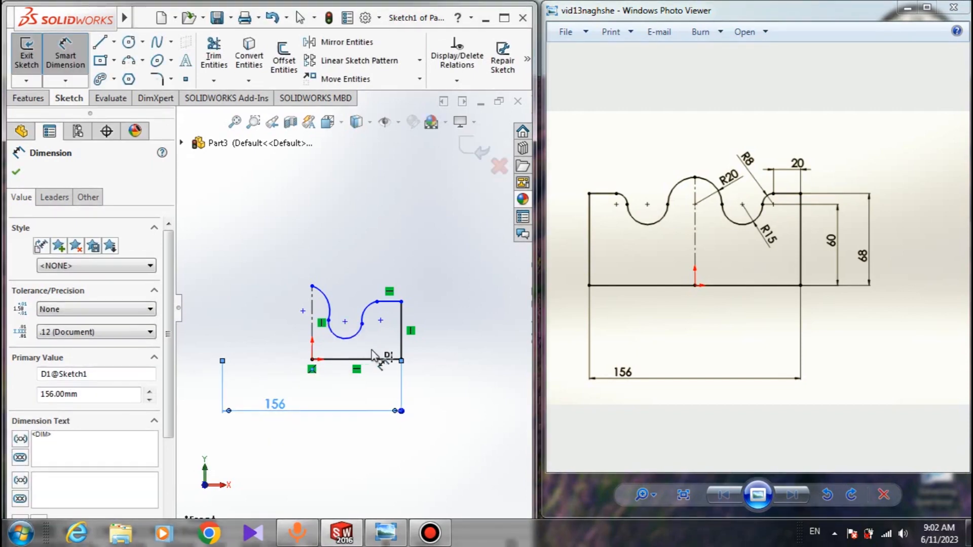
- Dimension the height of the outer vertical line and set it to 68 mm
click(406, 333)
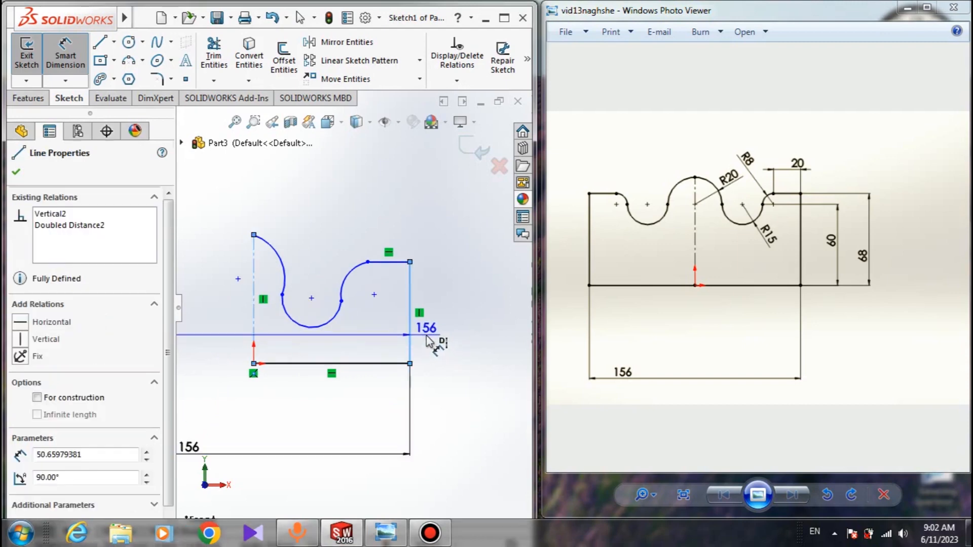
click(458, 333)
text(68)
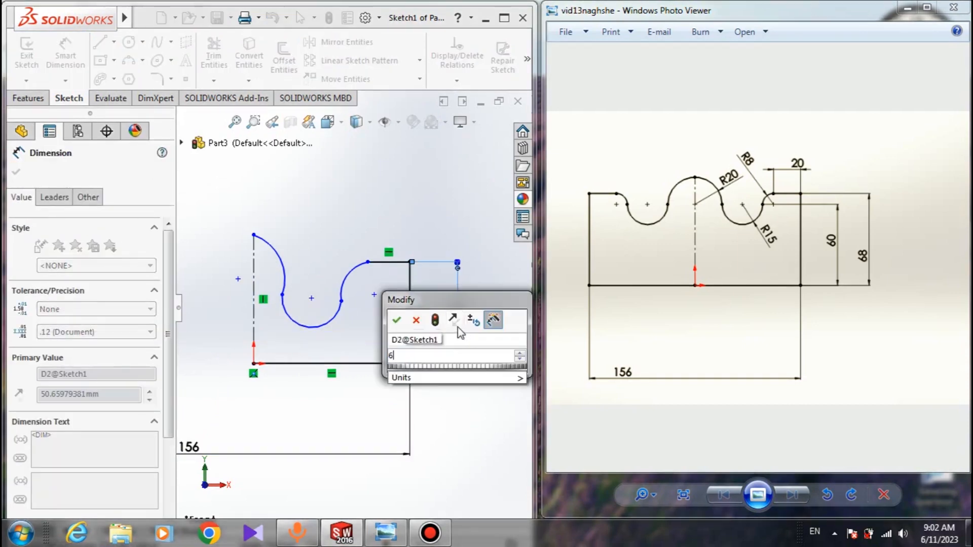
key(Return)
key(Escape)
- Make the outer arc tangent to the short upper horizontal line
scroll(356, 281, down, 4)
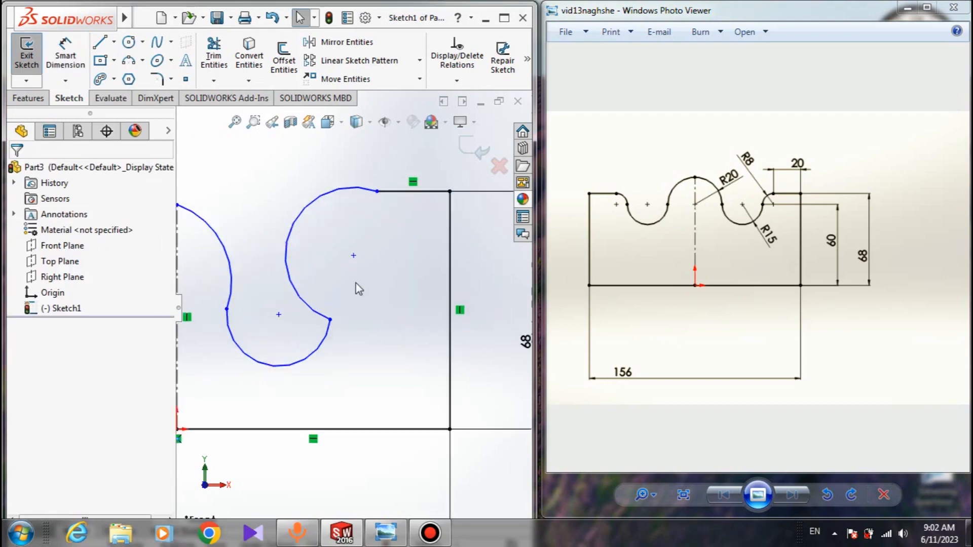
click(320, 186)
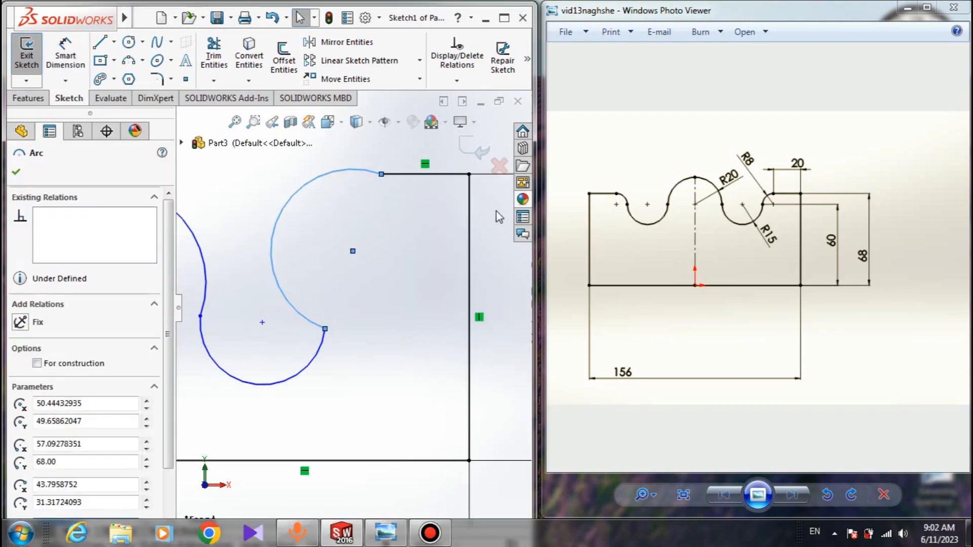
ctrl+click(409, 175)
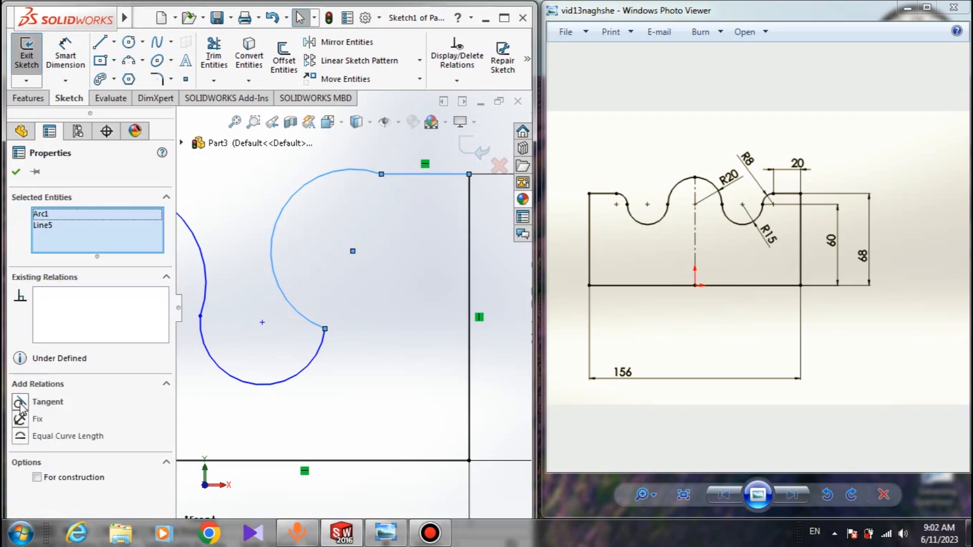
click(21, 402)
key(Escape)
- Dimension the short upper horizontal line with a length of 20 mm
key(d)
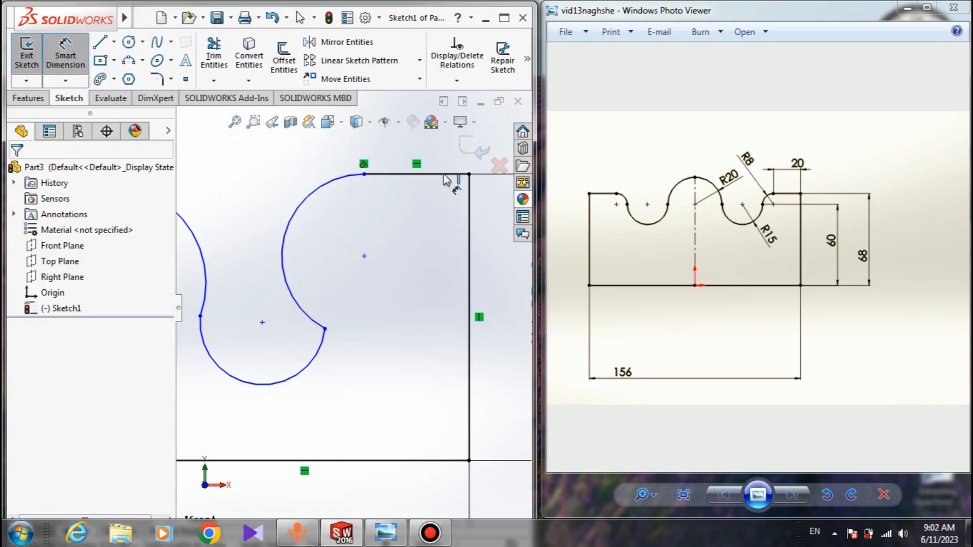
scroll(367, 260, up, 3)
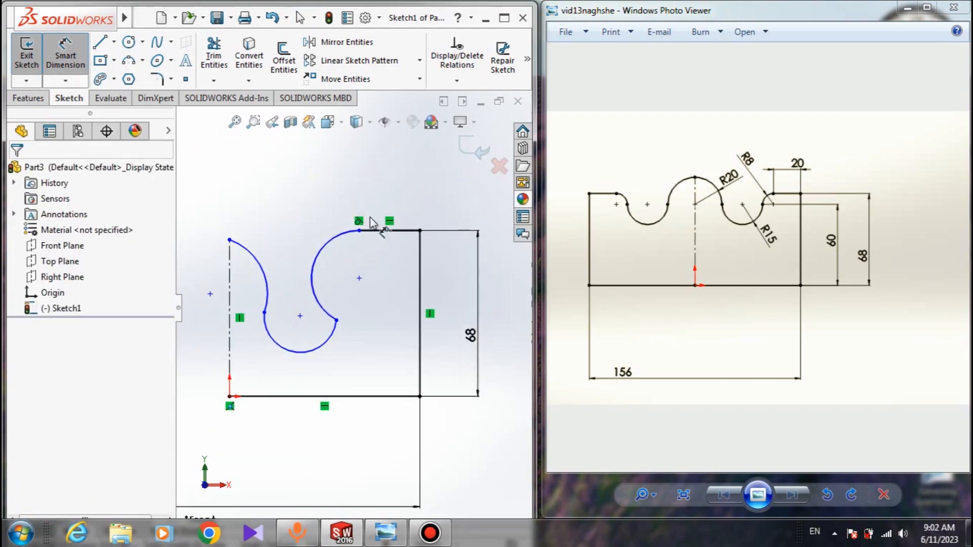
click(387, 238)
click(398, 195)
text(20)
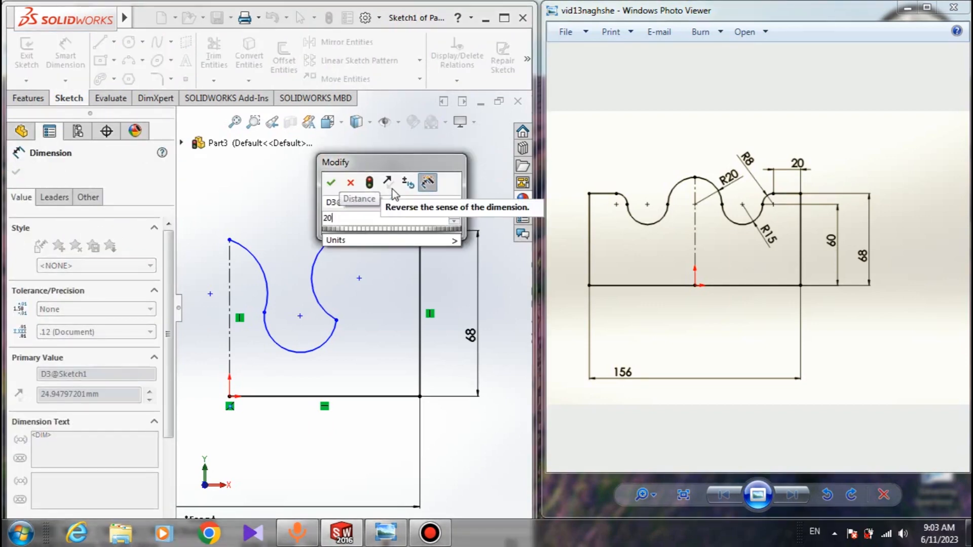
key(Return)
key(Escape)
- Make the center point of the arc beside the centerline coincident with the centerline
scroll(425, 382, down, 3)
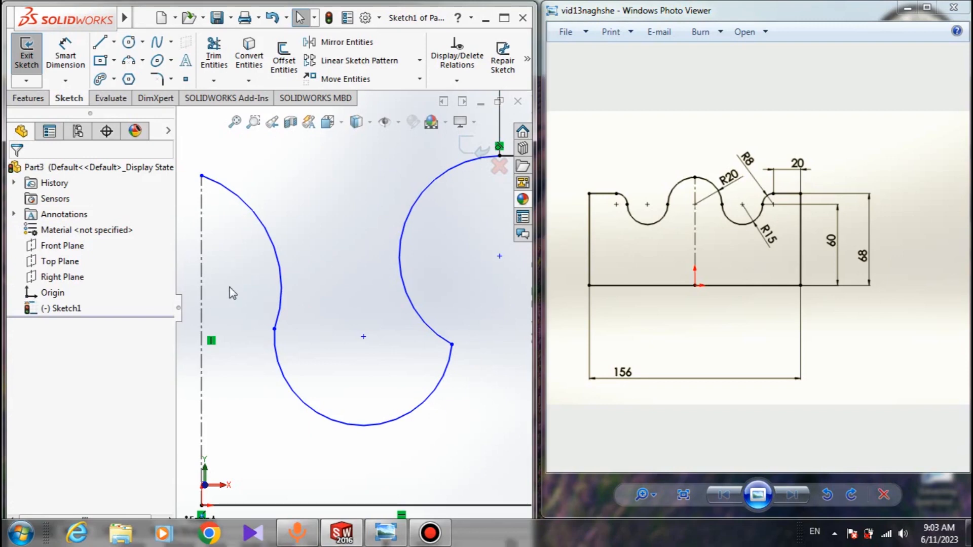
scroll(229, 286, up, 1)
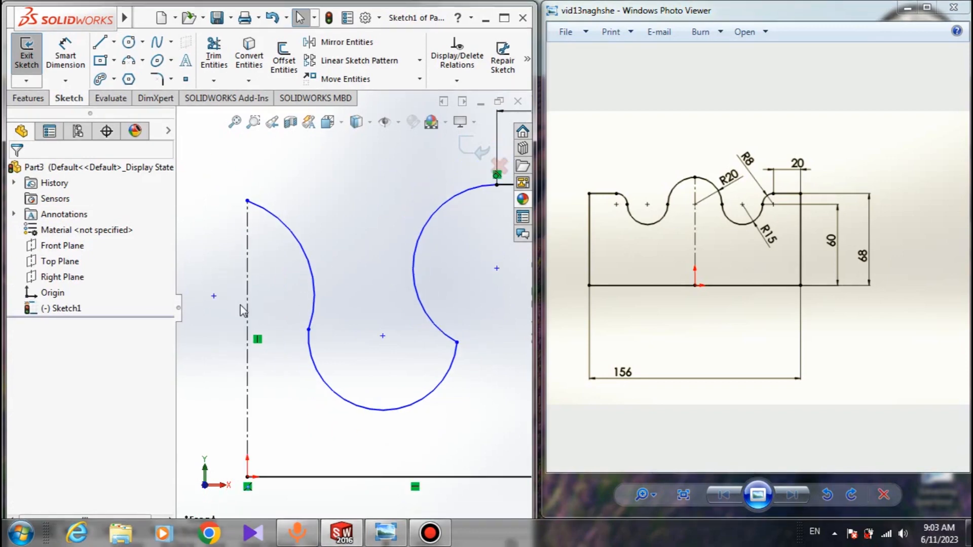
click(214, 295)
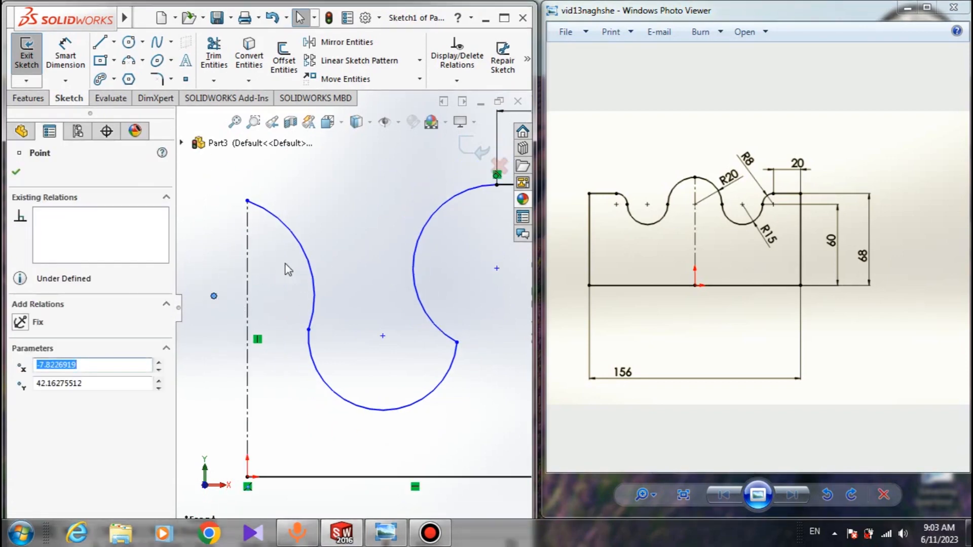
ctrl+click(246, 284)
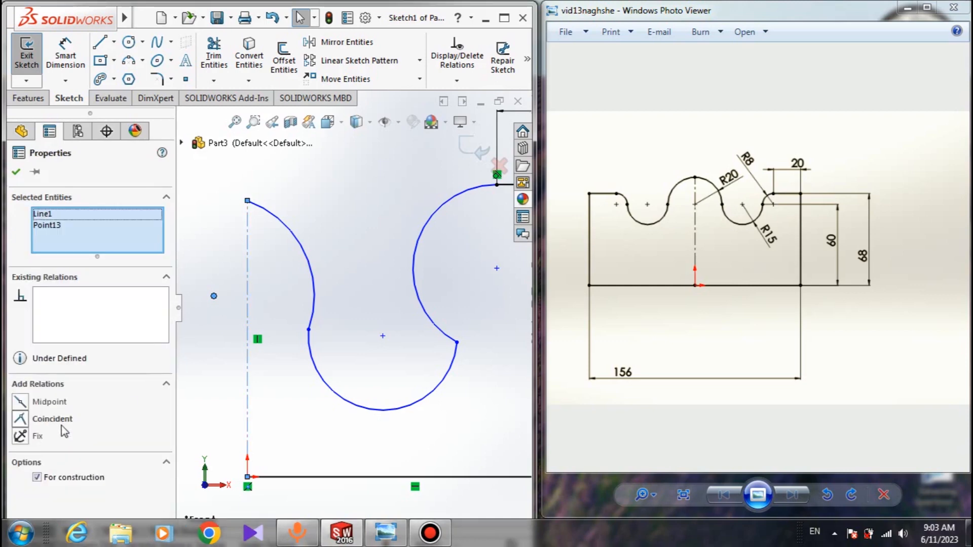
click(29, 421)
- Move both endpoints of the U-shaped arc upward so the wavy top resembles the reference drawing
click(304, 362)
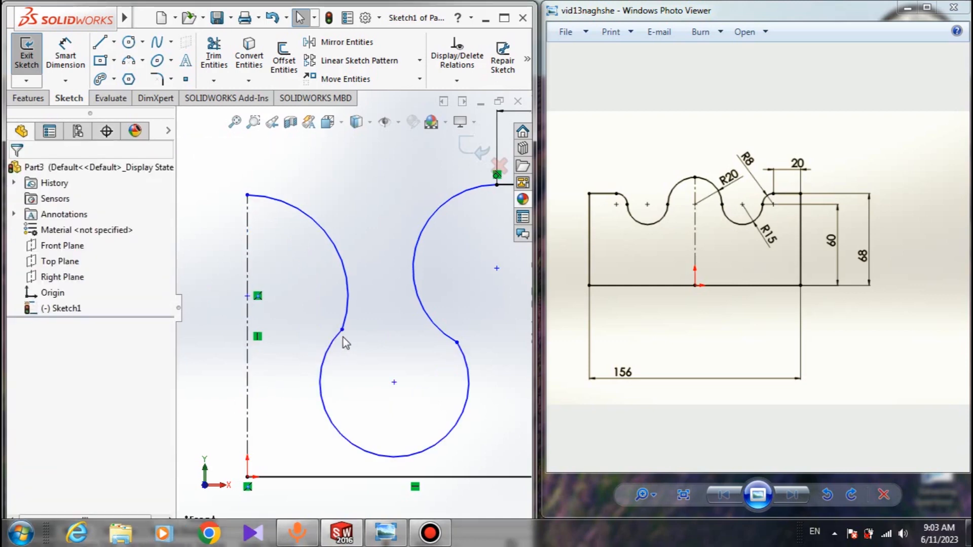
drag(341, 330, 316, 276)
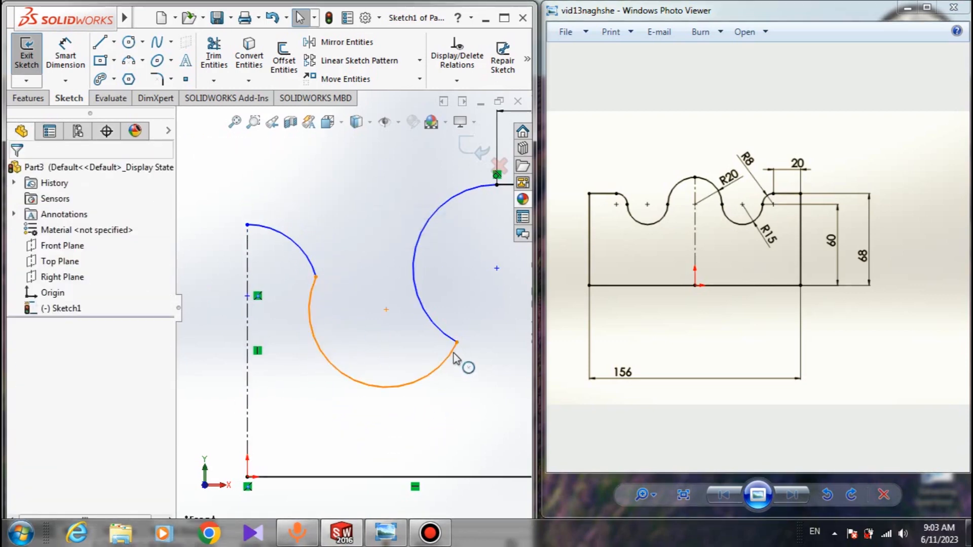
drag(456, 342, 466, 234)
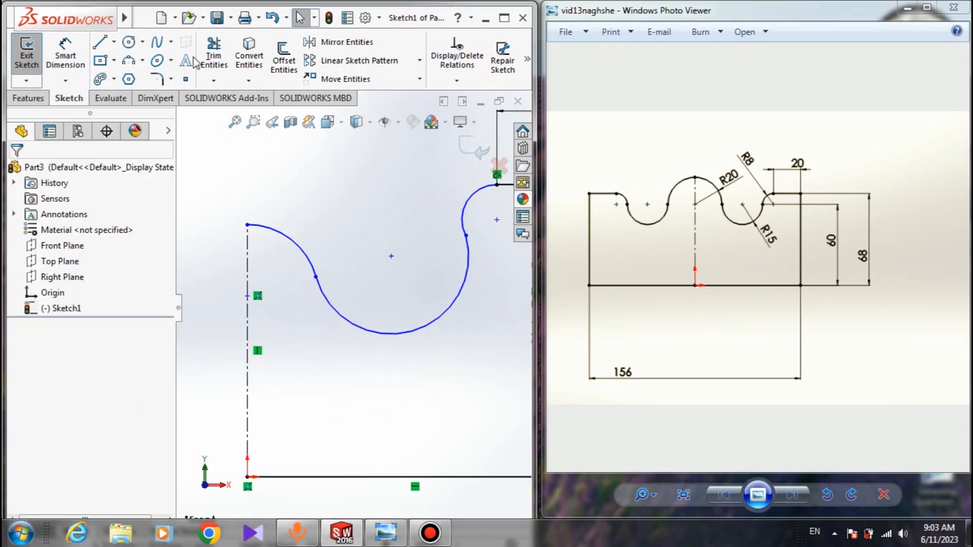
- Dimension the small arc next to the short upper line with a radius of 8 mm
click(60, 45)
click(479, 202)
click(447, 171)
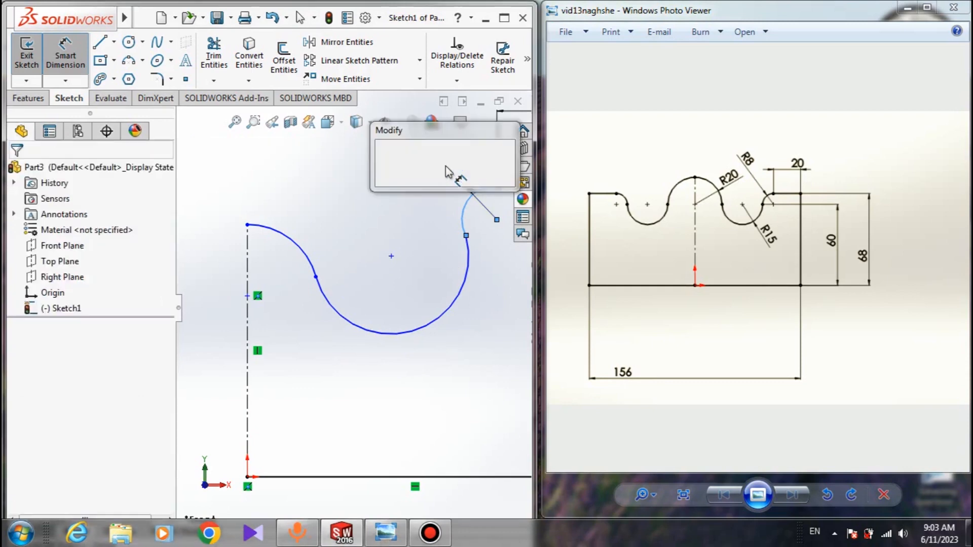
key(Return)
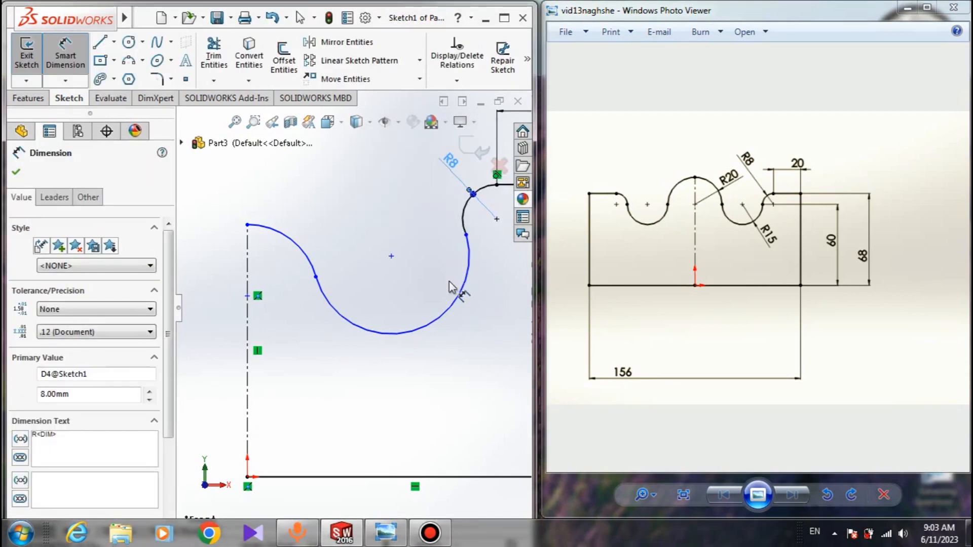
- Dimension the U-shaped arc with a radius of 15 mm
click(439, 319)
click(434, 370)
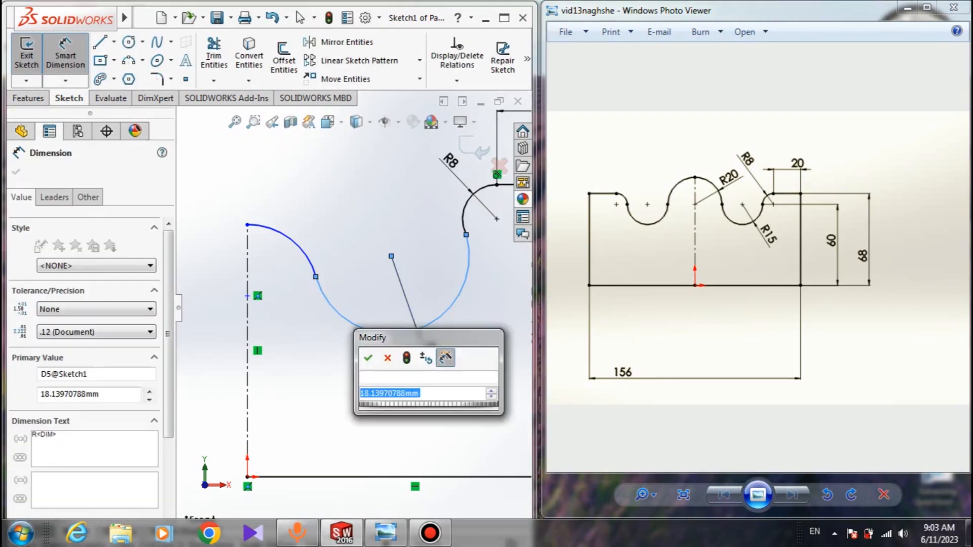
text(15)
key(Return)
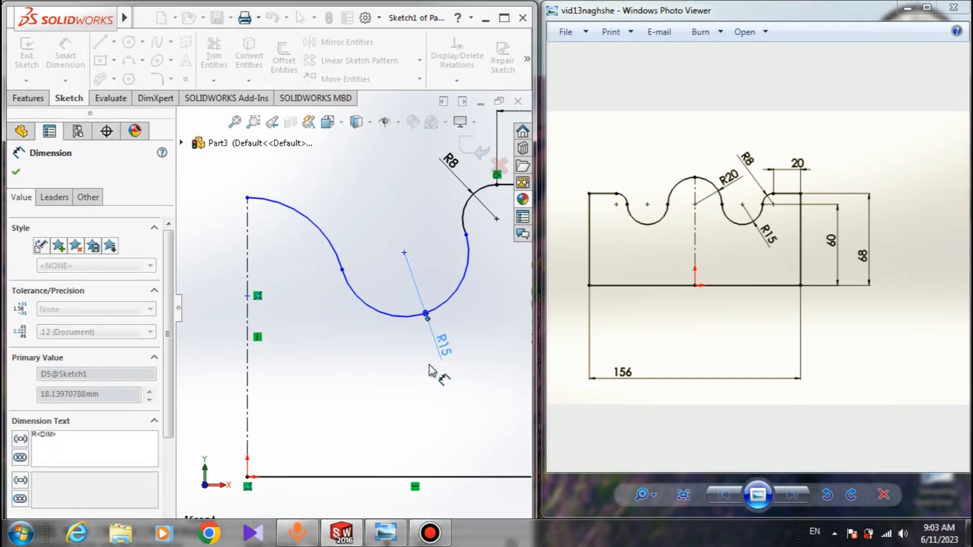
- Try to dimension the arc starting at the centerline with a radius of 20 mm
click(311, 221)
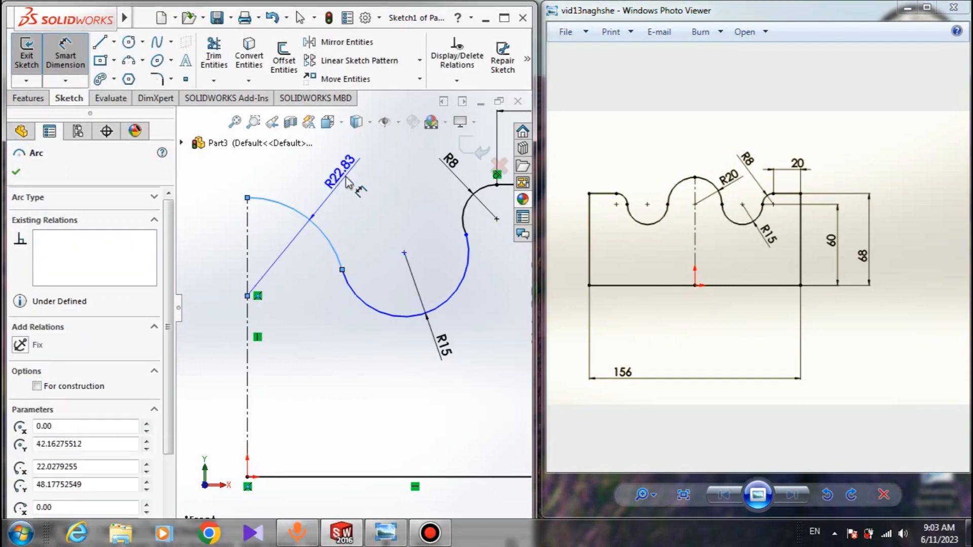
click(349, 183)
text(20)
key(Return)
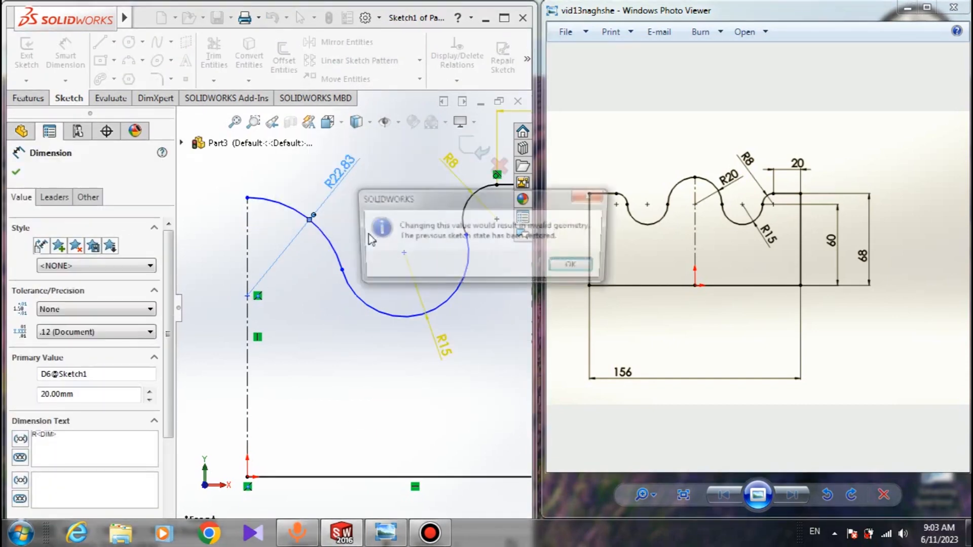
click(575, 267)
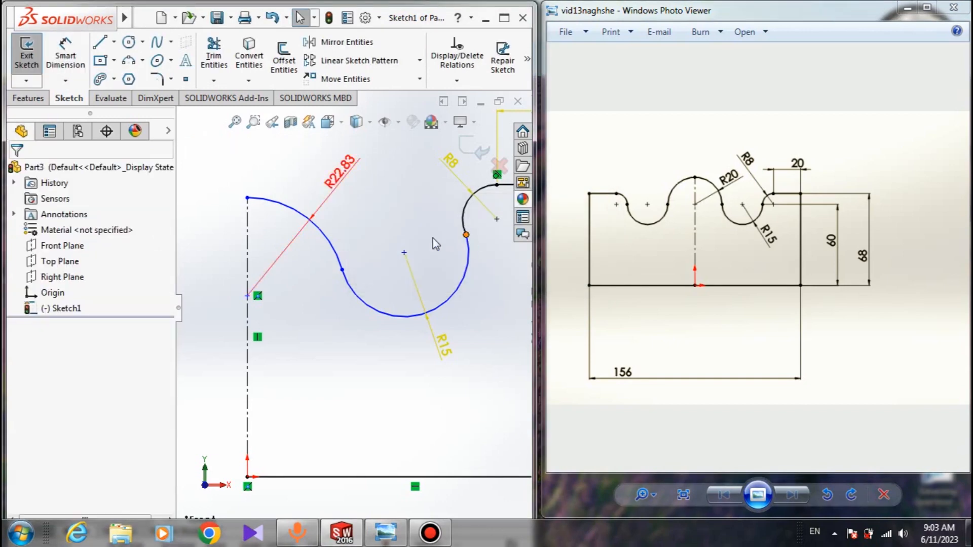
- Examine the U-shaped arc and the arc starting at the centerline around their shared endpoint, and maximize the window
scroll(409, 271, down, 2)
scroll(258, 305, up, 2)
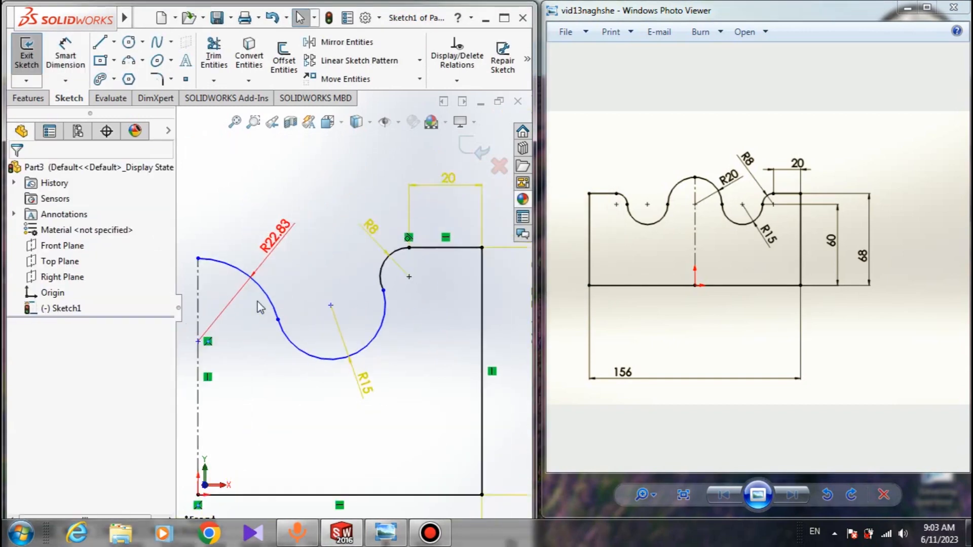
scroll(255, 304, down, 3)
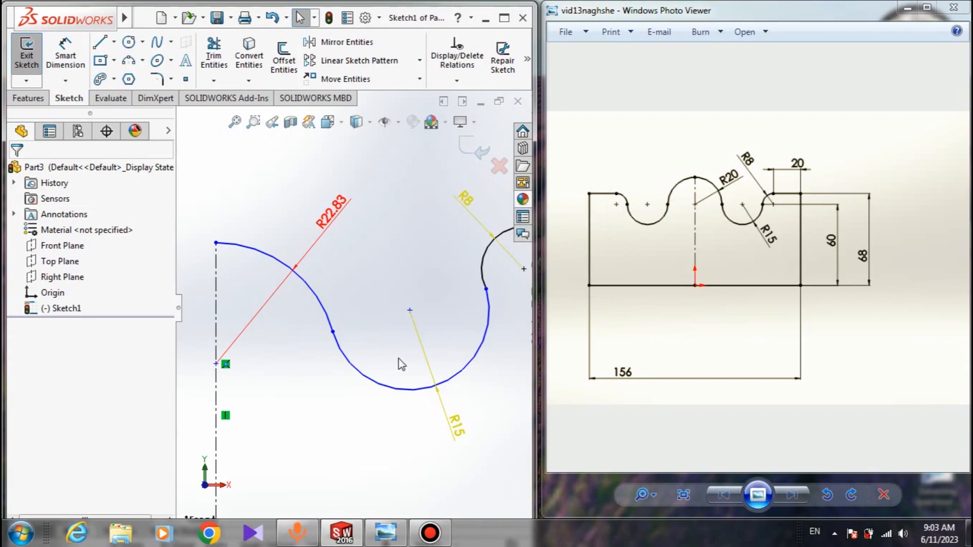
scroll(401, 363, up, 1)
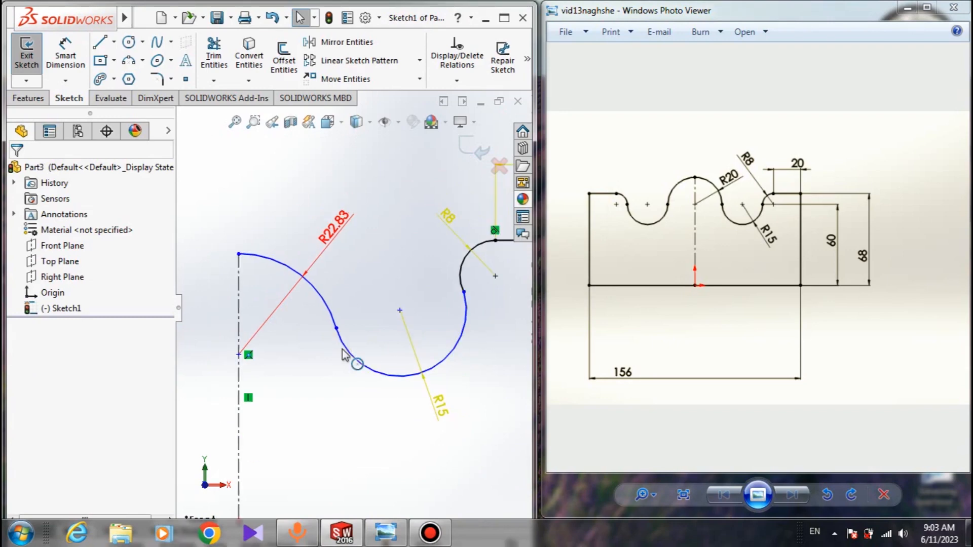
click(464, 318)
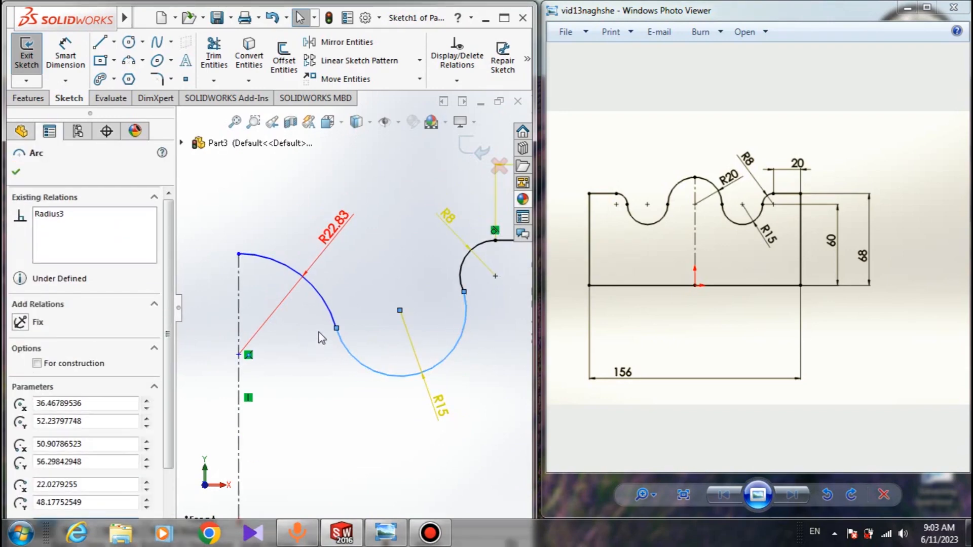
click(338, 305)
click(335, 316)
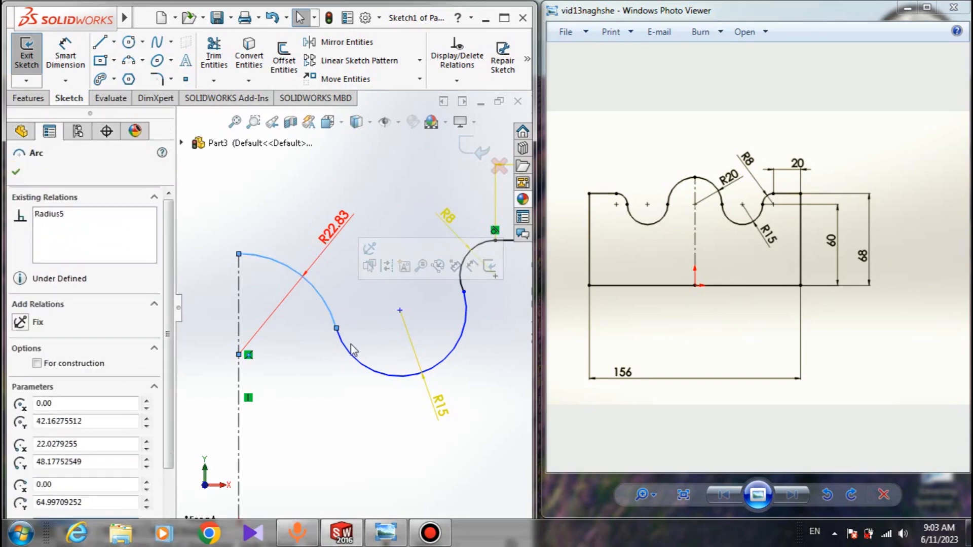
click(388, 379)
click(506, 19)
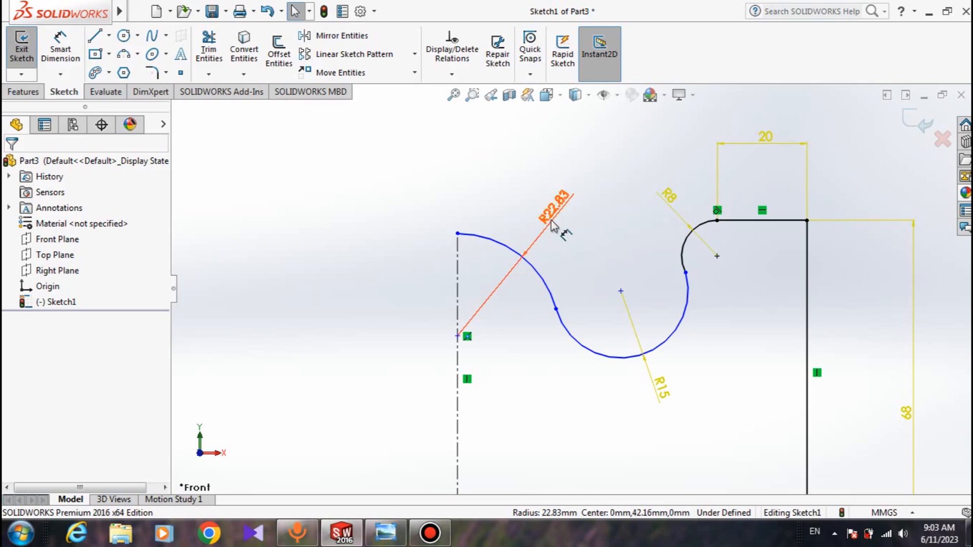
- Restore the window beside the reference drawing and reposition the endpoints of the U-shaped arc and the arc starting at the centerline
click(947, 11)
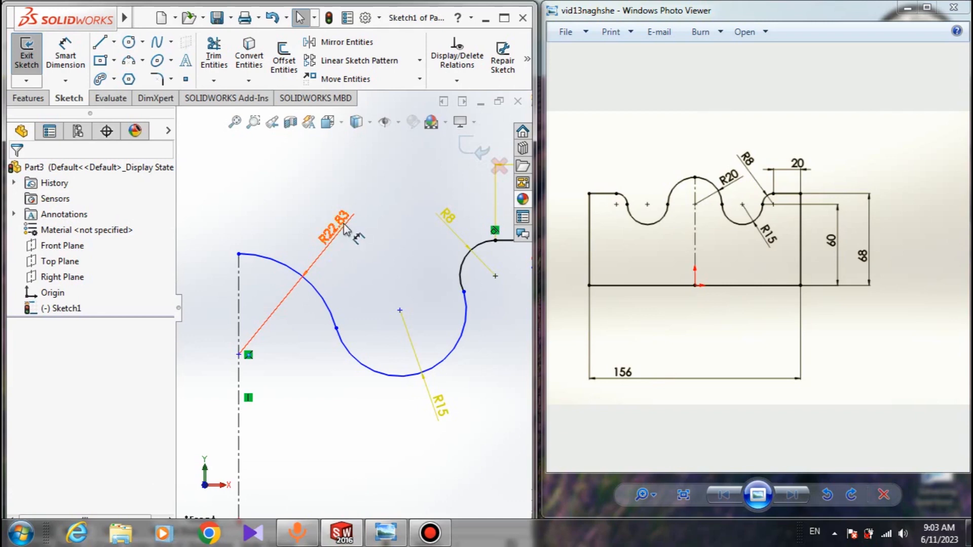
click(315, 257)
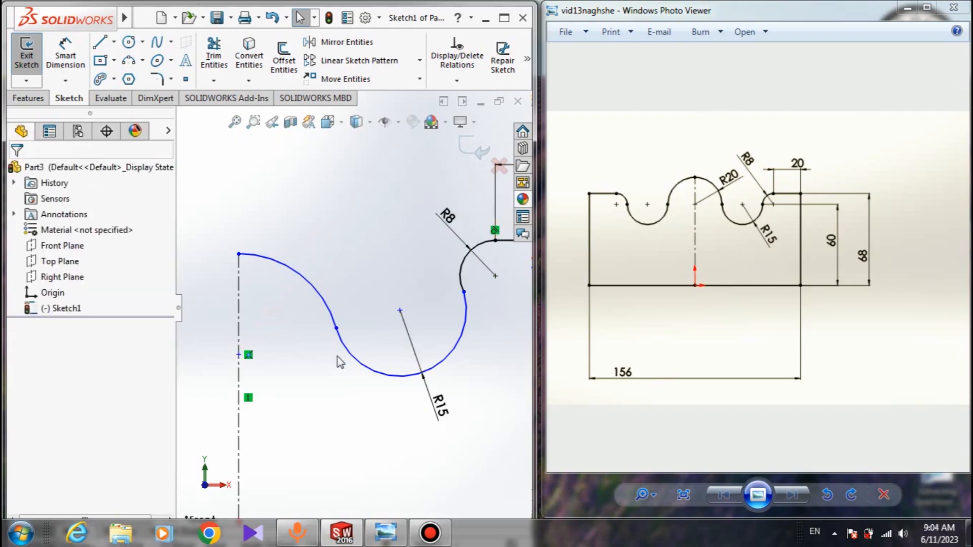
mouse_move(336, 328)
mouse_down()
mouse_move(299, 418)
mouse_move(442, 292)
mouse_move(466, 315)
mouse_move(445, 338)
mouse_move(499, 365)
mouse_move(401, 282)
mouse_move(502, 372)
mouse_move(326, 311)
mouse_up()
click(471, 322)
scroll(273, 239, up, 5)
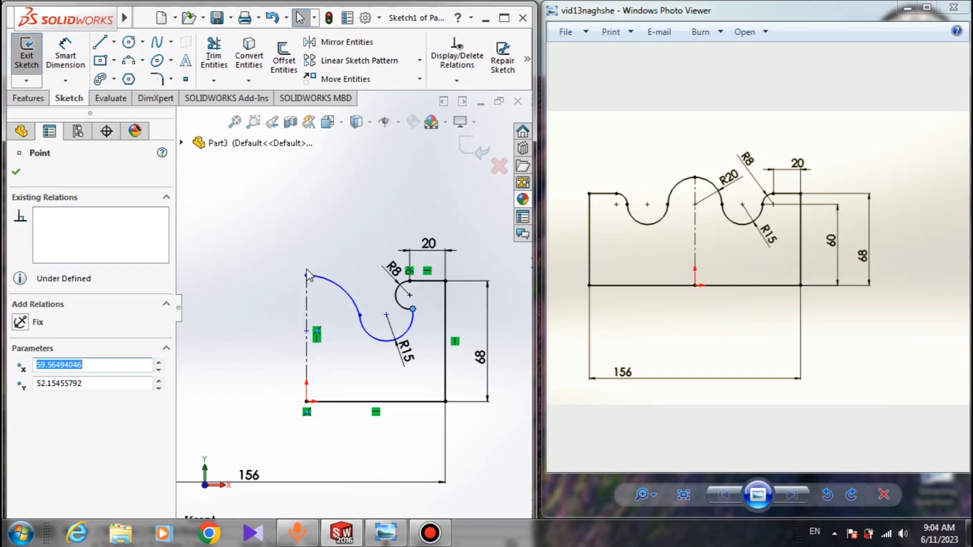
mouse_move(306, 275)
mouse_down()
mouse_move(322, 212)
mouse_move(306, 282)
mouse_move(304, 231)
mouse_move(294, 282)
mouse_up()
drag(410, 308, 372, 292)
click(357, 317)
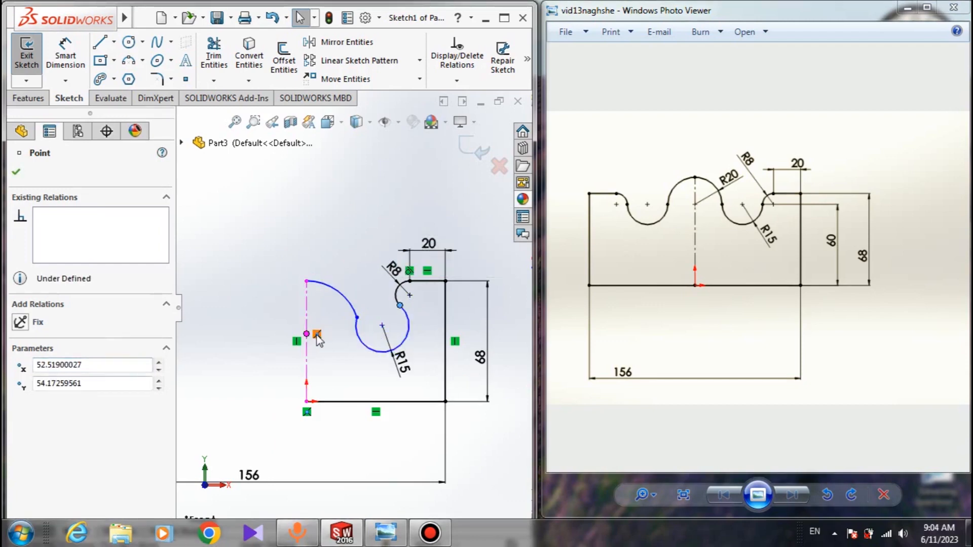
- Delete the coincident relation between the upper arc's center and the centerline, and dimension that arc with a radius of 20 mm
click(253, 320)
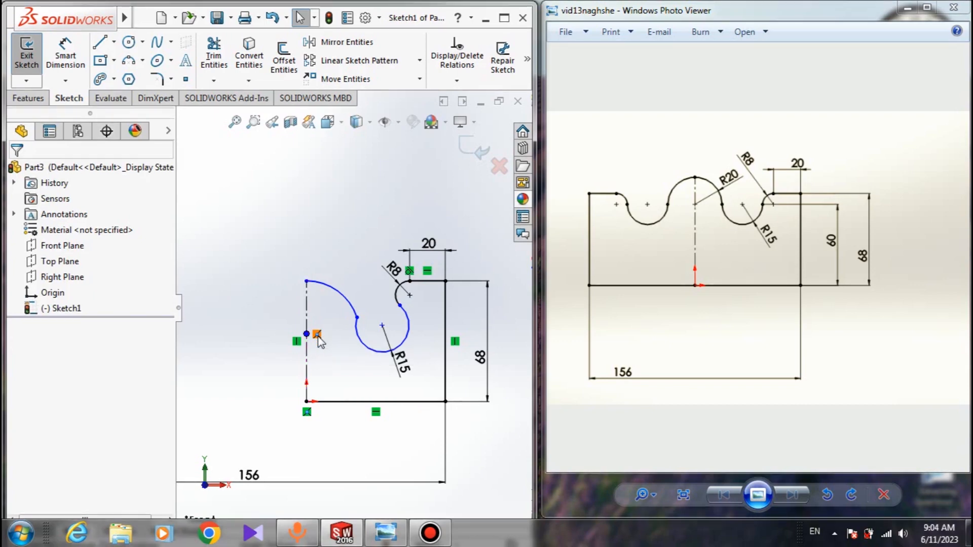
key(Delete)
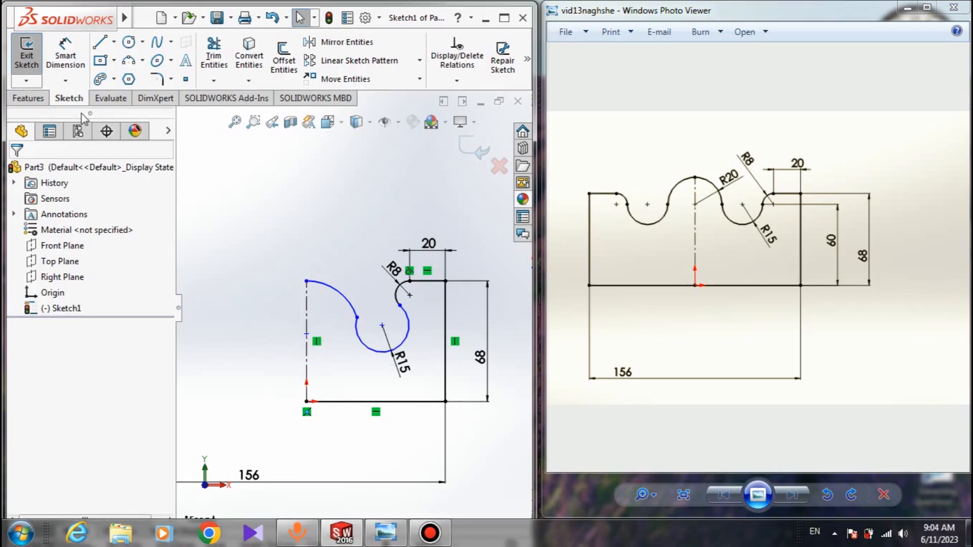
click(65, 56)
click(350, 308)
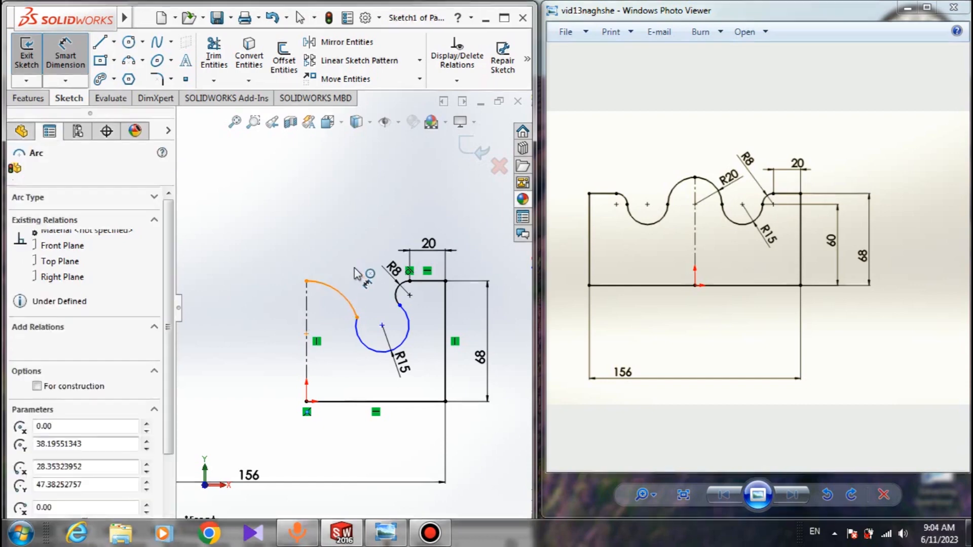
click(357, 274)
key(Return)
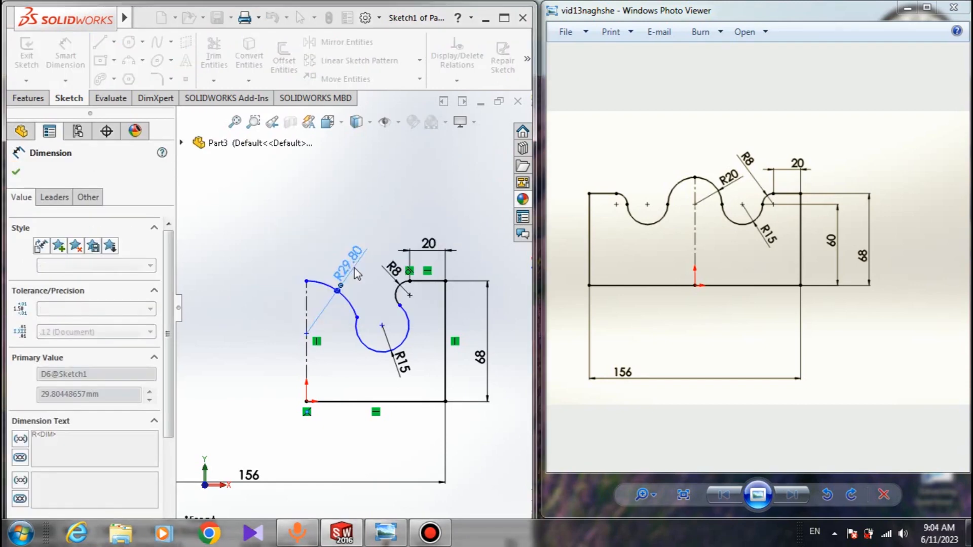
key(Escape)
- Shift the U-shaped arc's endpoints and align the one shared with the 8 mm arc horizontally with that small arc's center
mouse_move(357, 317)
mouse_down()
mouse_move(333, 345)
mouse_move(361, 317)
mouse_move(330, 386)
mouse_move(326, 327)
mouse_move(317, 327)
mouse_up()
scroll(364, 319, down, 5)
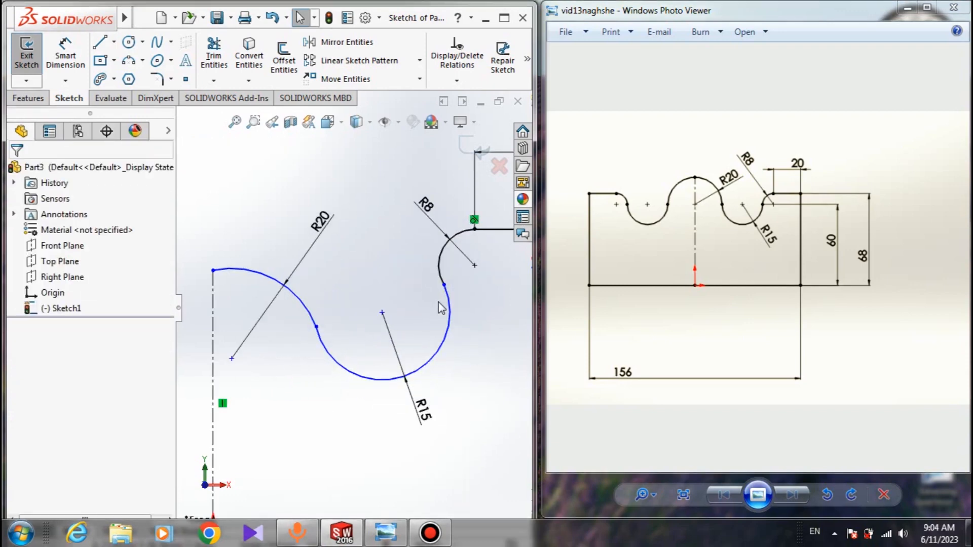
mouse_move(448, 287)
mouse_down()
mouse_move(451, 304)
mouse_move(452, 294)
mouse_up()
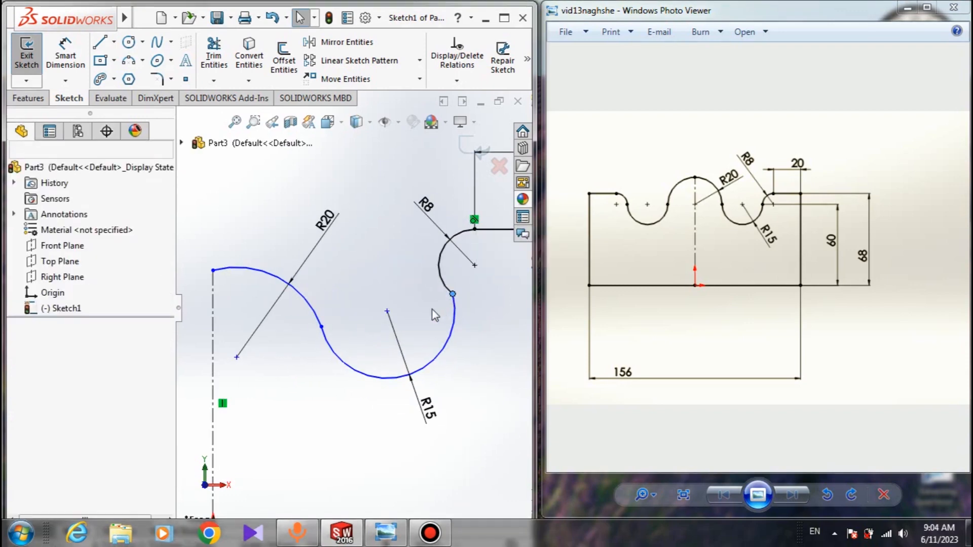
click(452, 294)
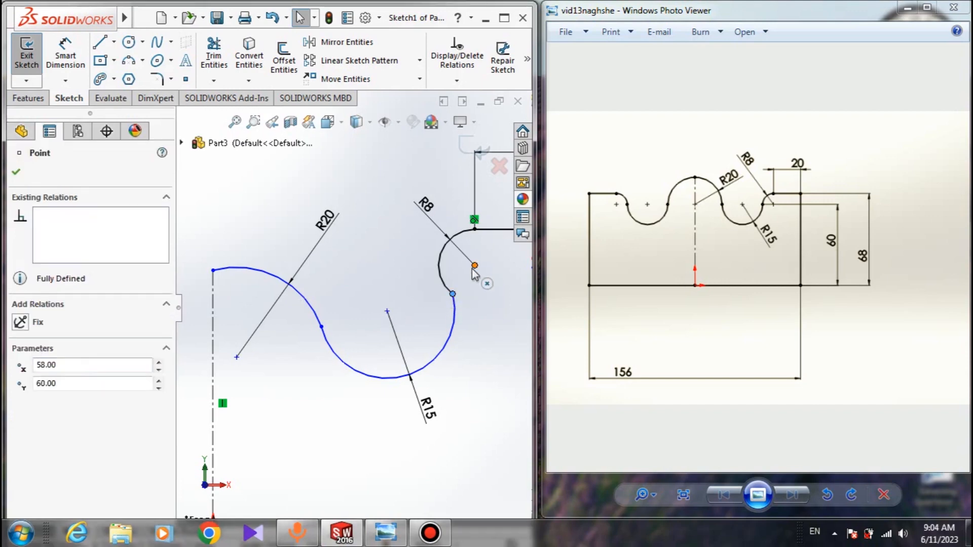
ctrl+click(474, 265)
click(28, 398)
click(354, 300)
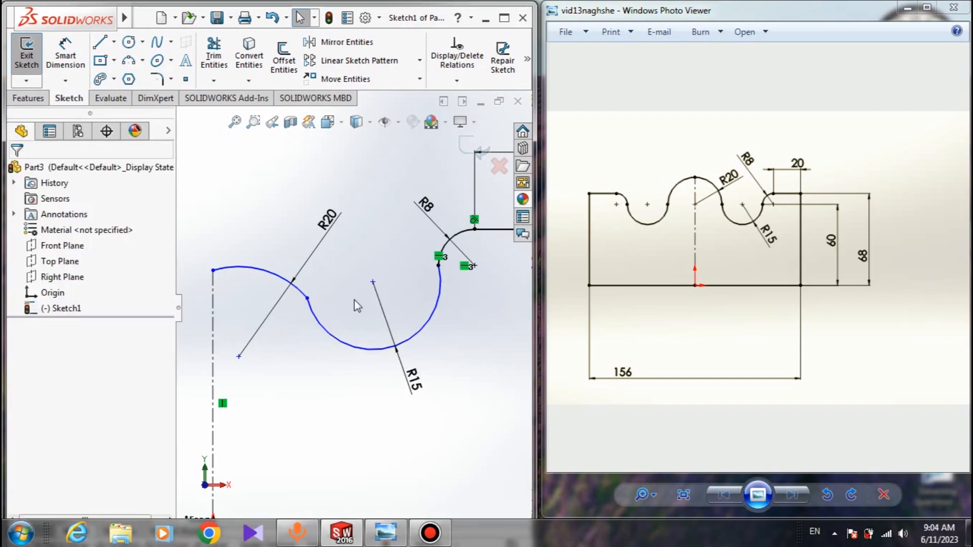
- Add a horizontal relation between the U-shaped arc's center and its endpoint shared with the 8 mm arc
click(373, 281)
ctrl+click(438, 264)
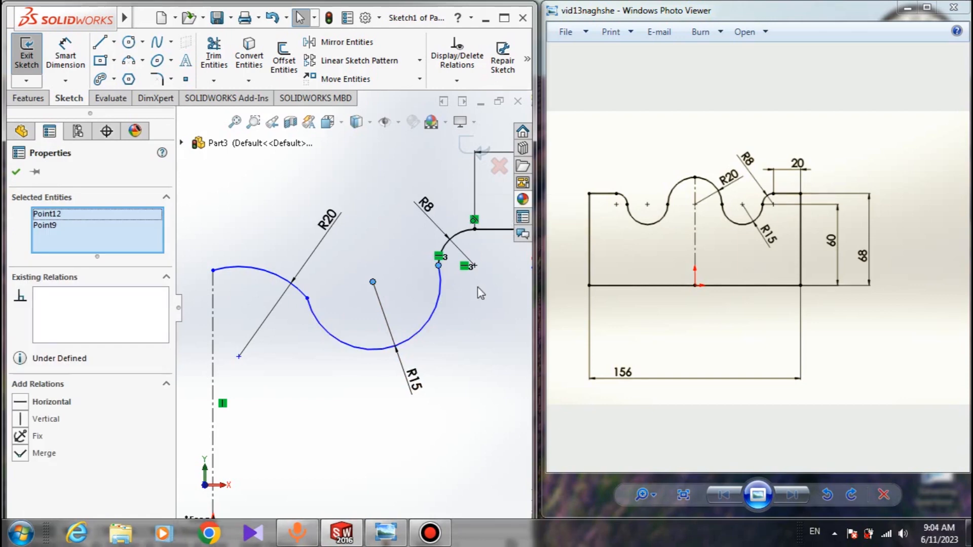
click(27, 401)
click(488, 333)
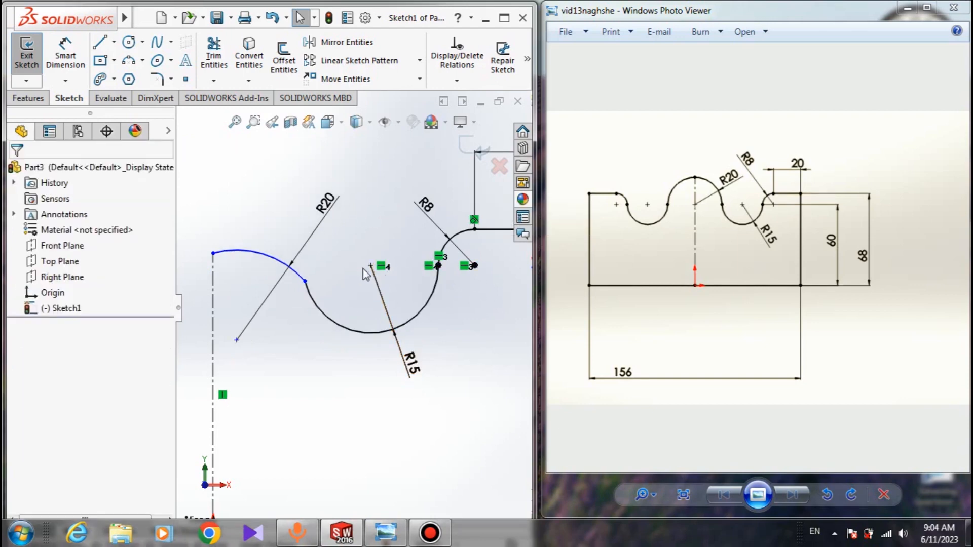
- Reshape the 20 mm arc and make its endpoint shared with the U-shaped arc horizontal with the U-shaped arc's center
scroll(365, 309, up, 2)
scroll(318, 284, down, 3)
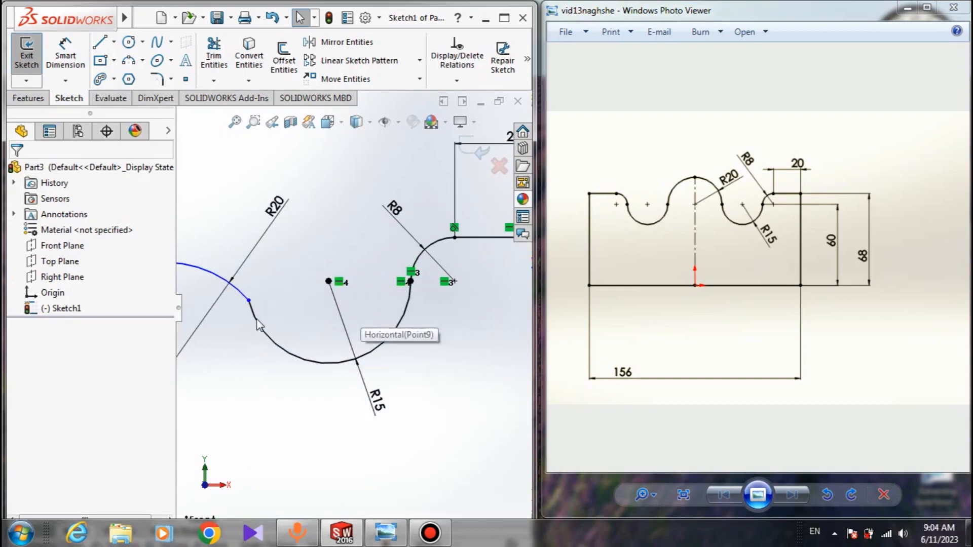
drag(319, 305, 310, 324)
drag(184, 263, 194, 220)
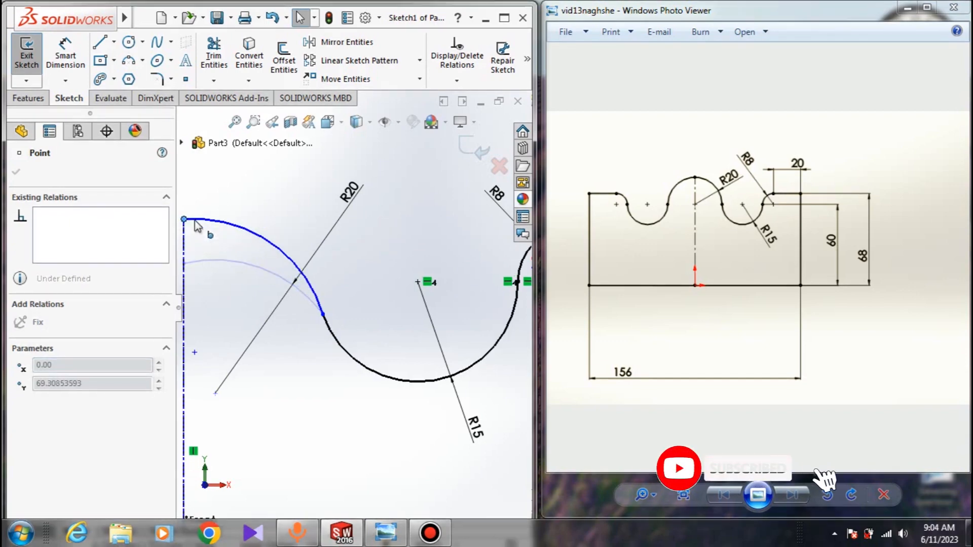
click(323, 316)
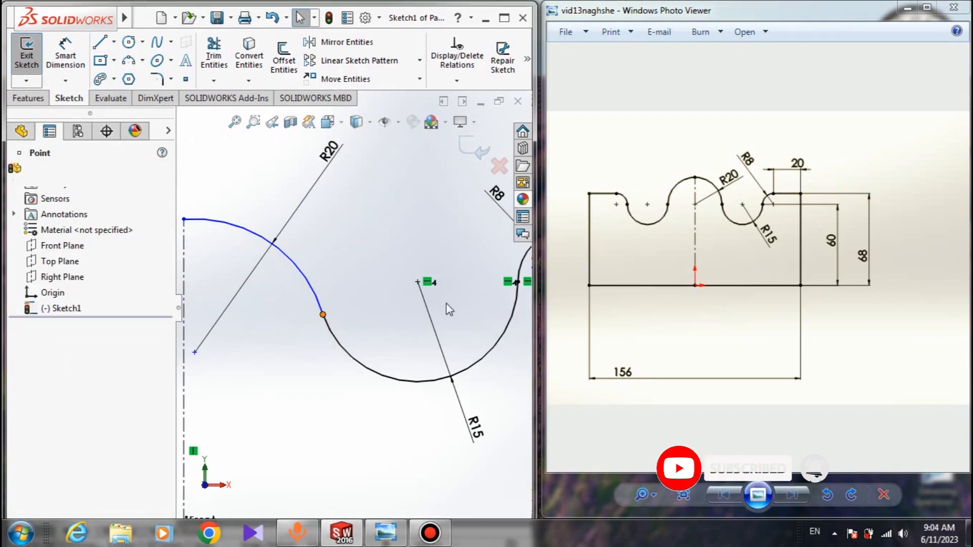
ctrl+click(418, 282)
click(20, 401)
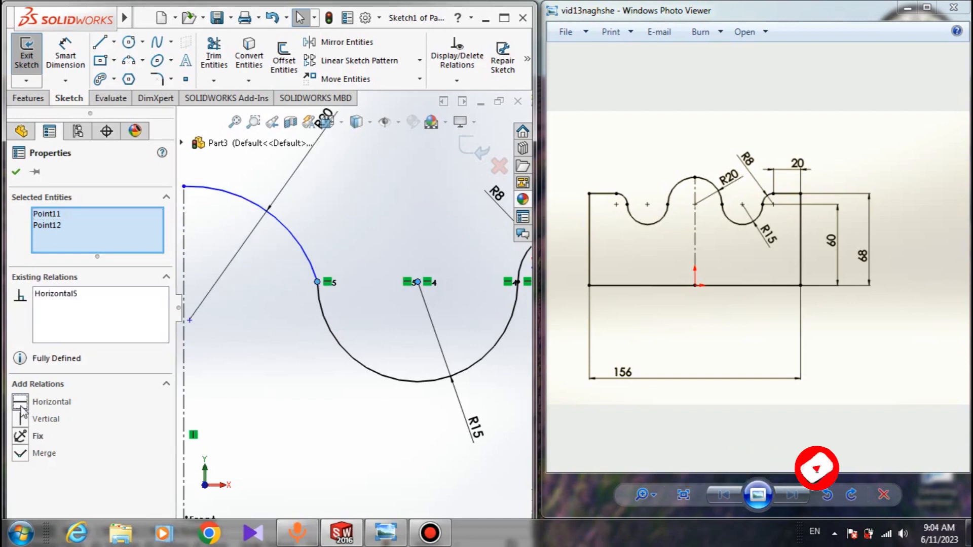
key(Escape)
- Make the center of the 20 mm arc coincident with the vertical centerline
scroll(344, 294, up, 2)
scroll(262, 323, up, 3)
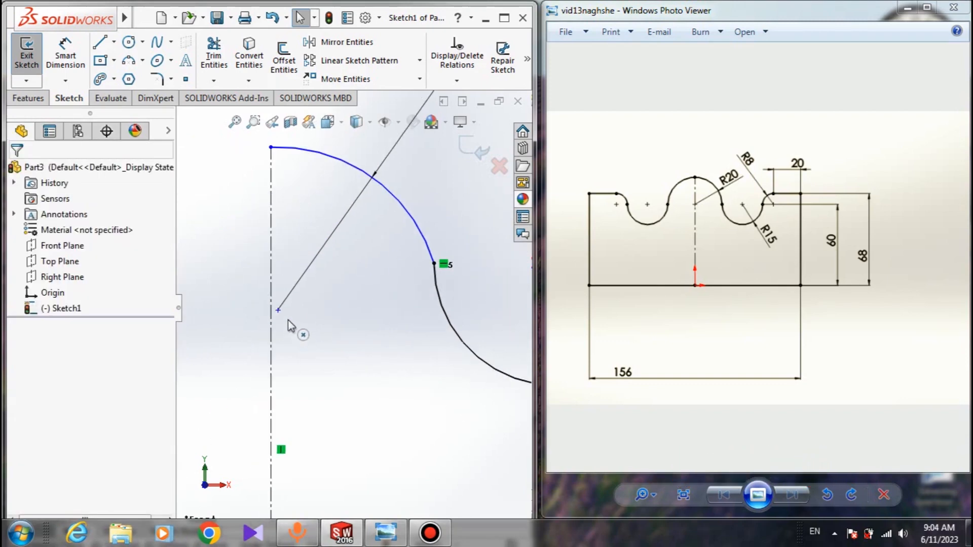
click(277, 310)
ctrl+click(271, 335)
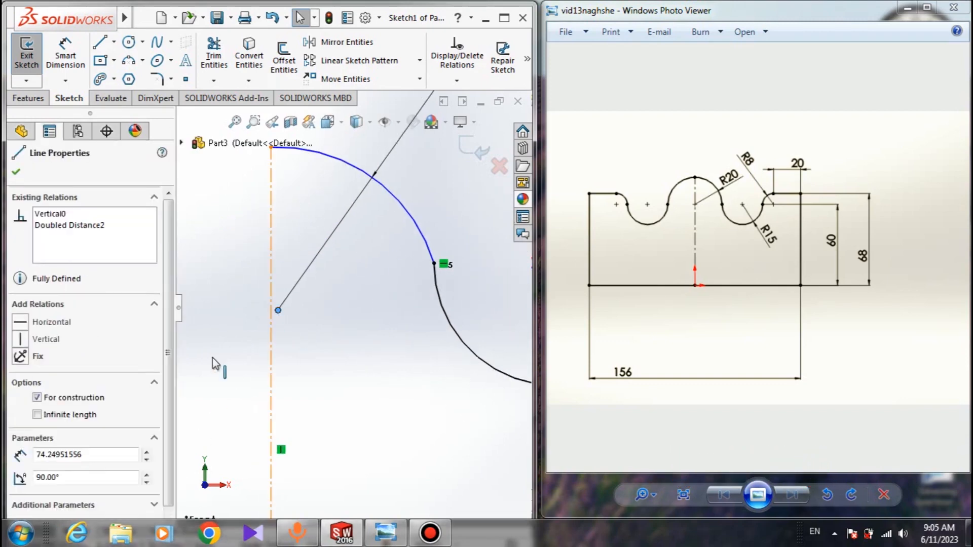
click(20, 418)
key(Escape)
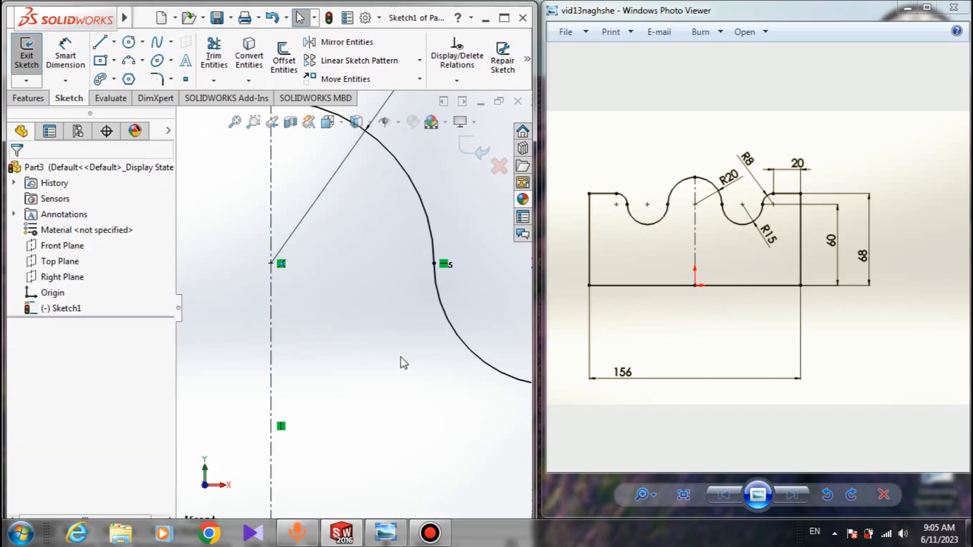
- Examine the arc junctions and the relations on the endpoint shared by the U-shaped arc and the 8 mm arc
scroll(400, 363, up, 3)
scroll(405, 345, down, 3)
scroll(396, 248, up, 5)
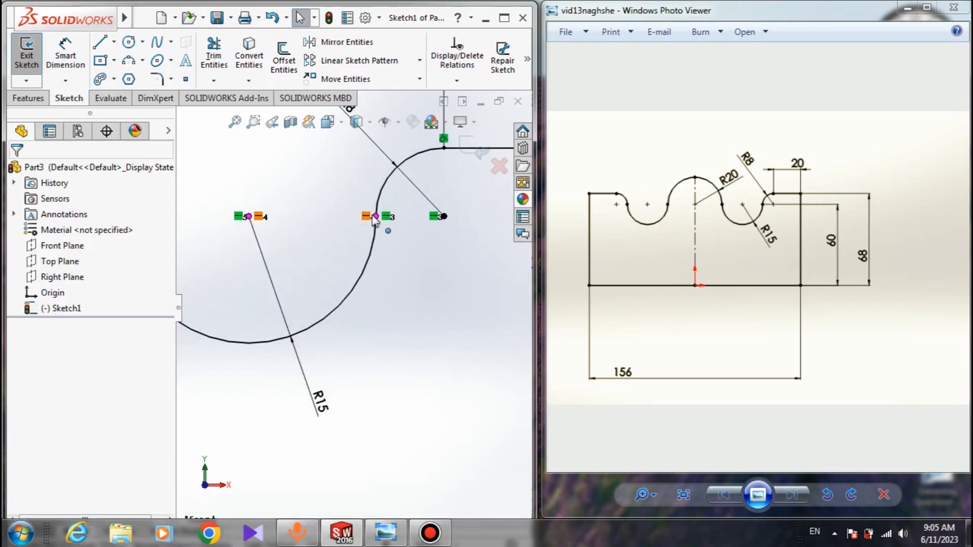
click(376, 217)
scroll(379, 287, down, 2)
scroll(380, 299, down, 3)
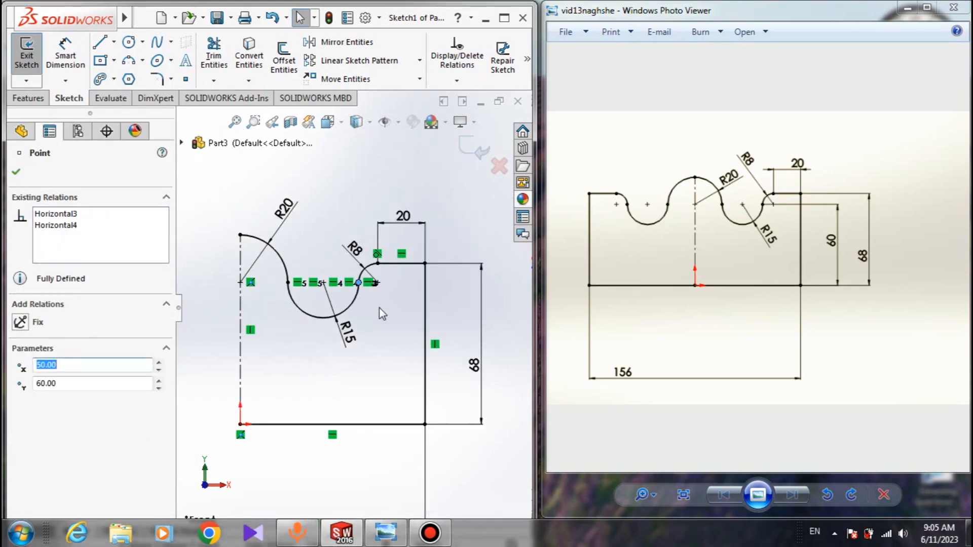
key(Escape)
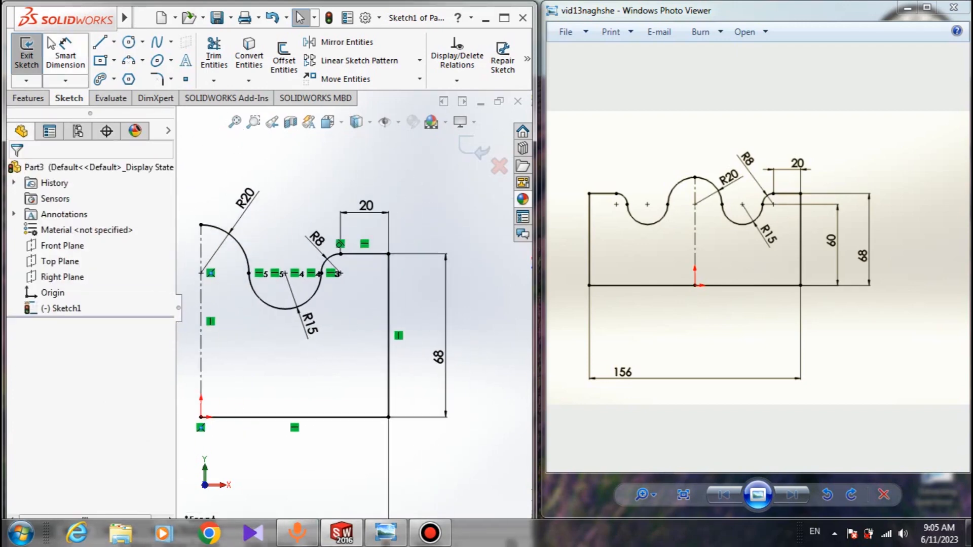
click(65, 57)
click(321, 274)
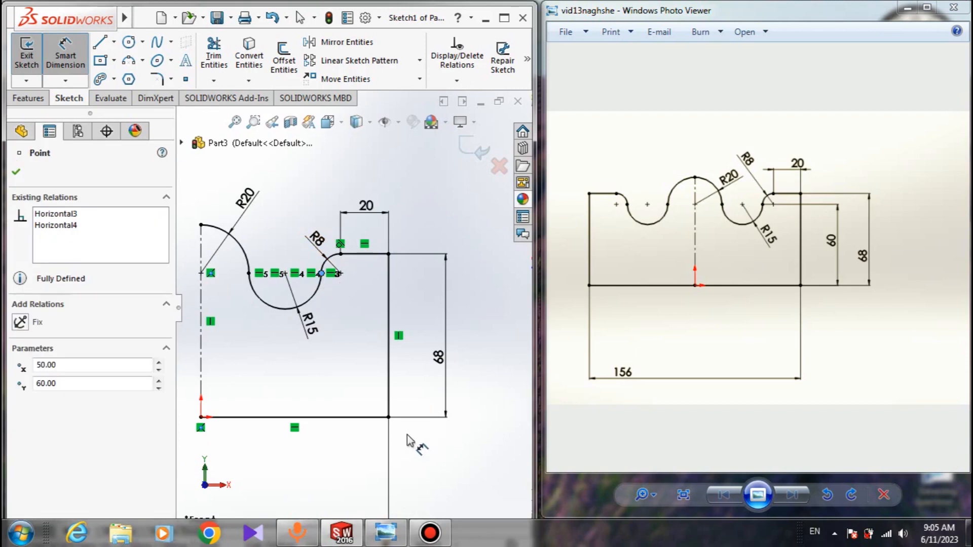
click(389, 417)
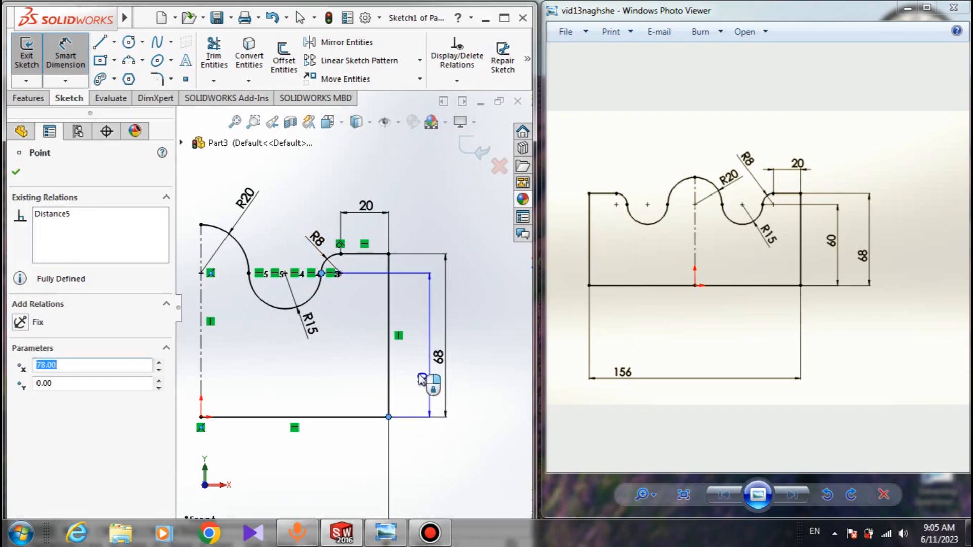
key(Escape)
key(Escape)
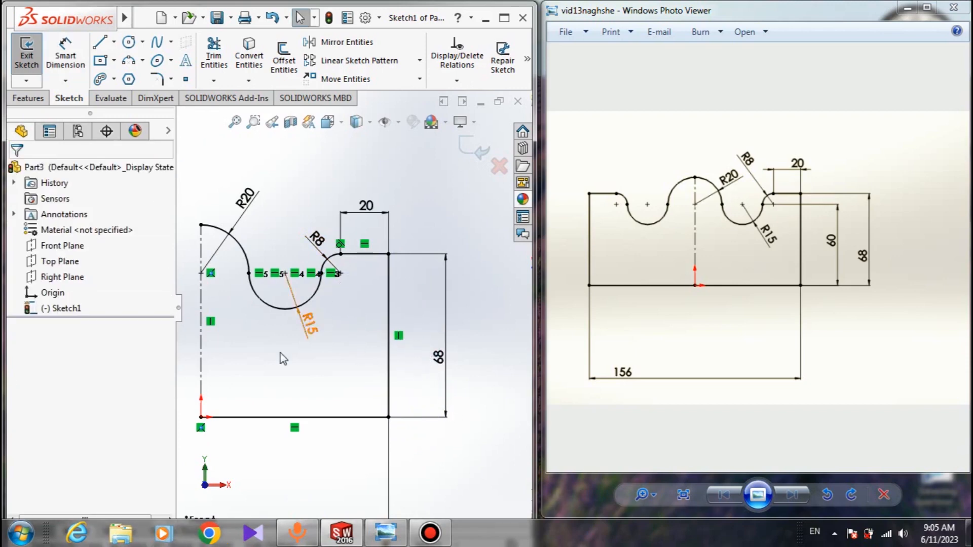
- Maximize the window to check the sketch's definition status, and restore it beside the reference drawing
scroll(304, 317, down, 2)
scroll(373, 388, up, 2)
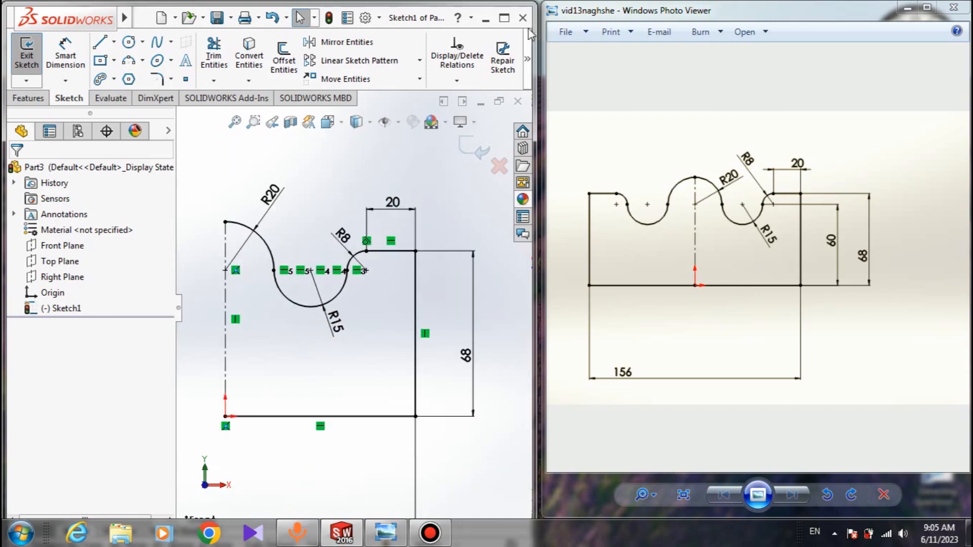
click(504, 18)
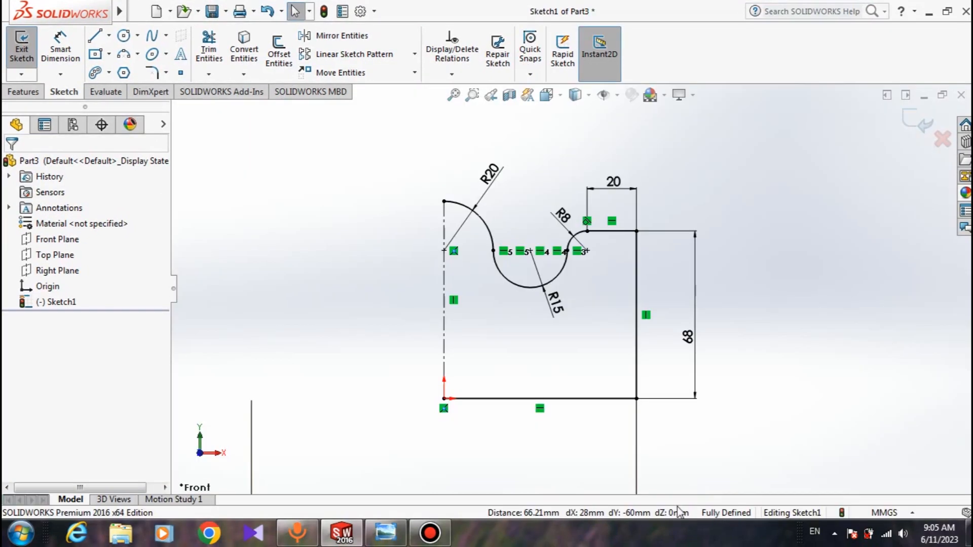
click(946, 11)
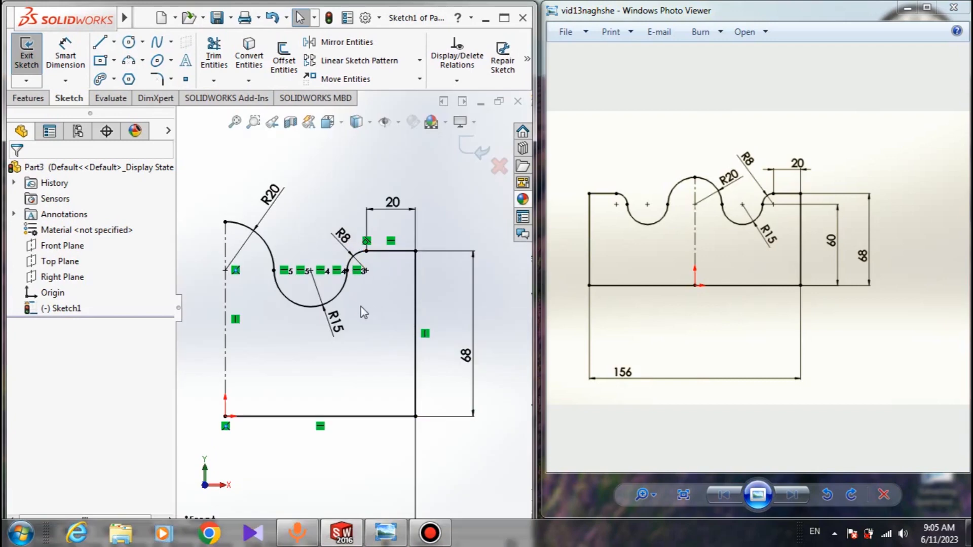
- Mirror the three arcs, the short upper line, the vertical side line and the base line about the centerline, keeping the originals
scroll(244, 300, up, 3)
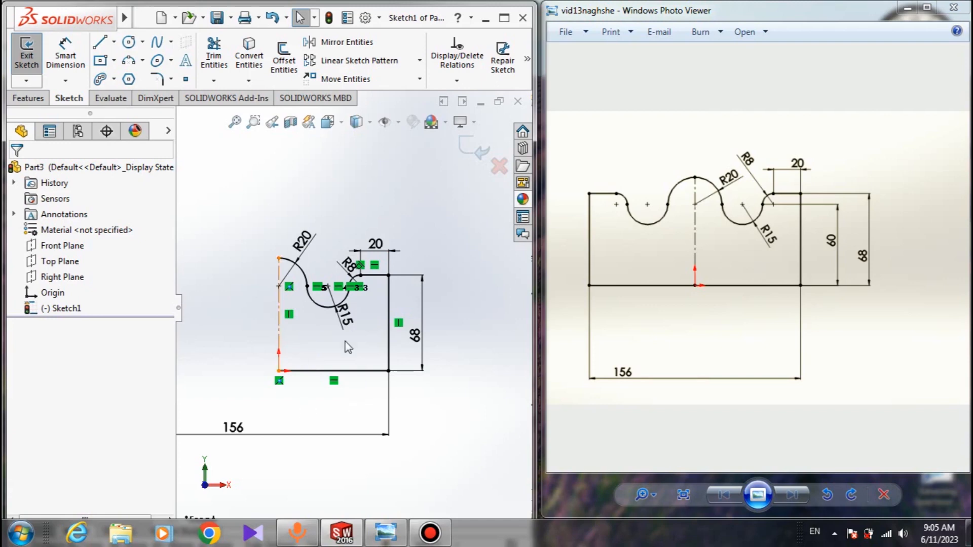
click(340, 42)
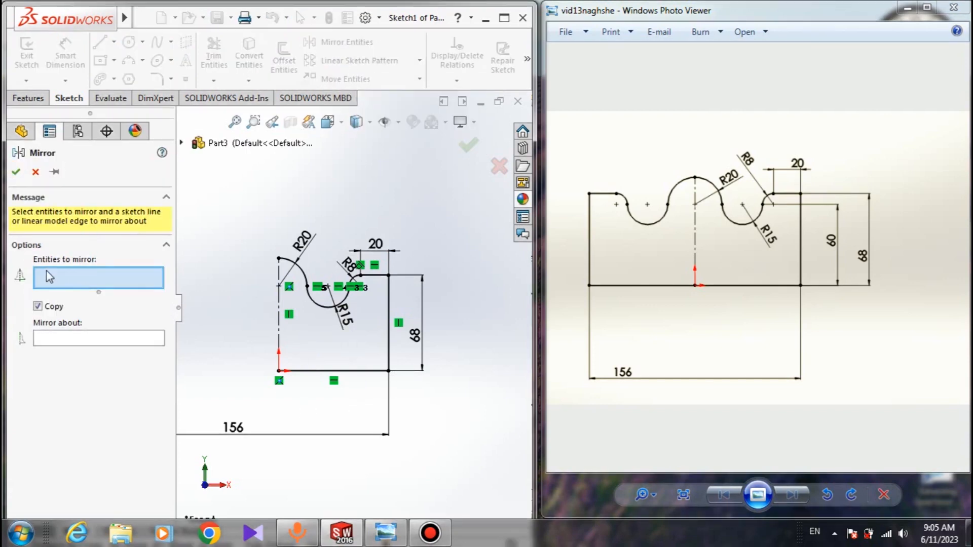
click(292, 267)
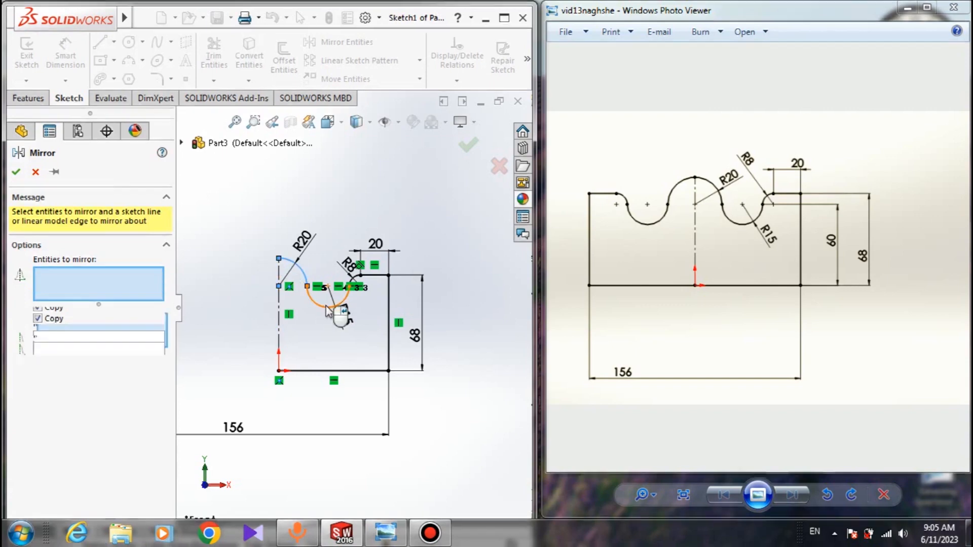
click(328, 306)
click(355, 281)
click(375, 275)
click(388, 329)
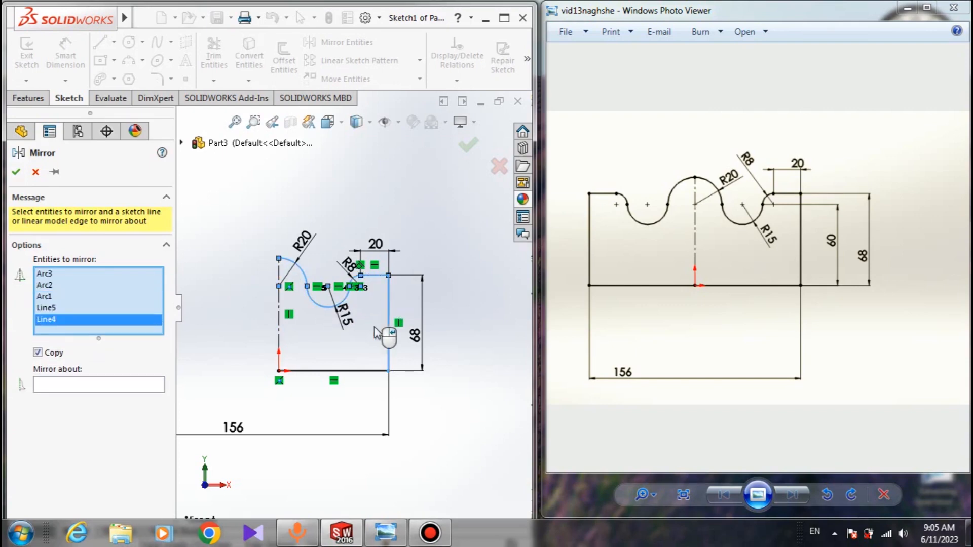
click(354, 371)
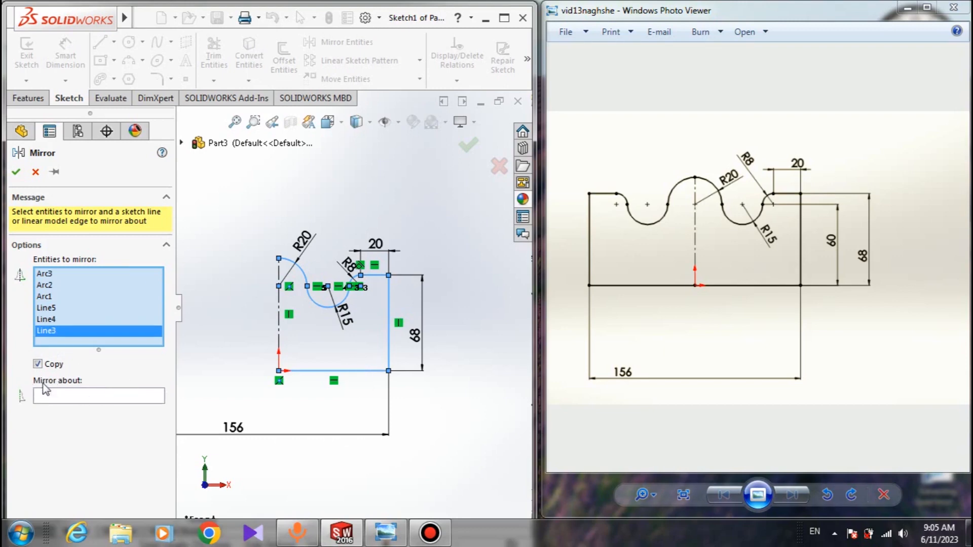
click(82, 397)
click(278, 329)
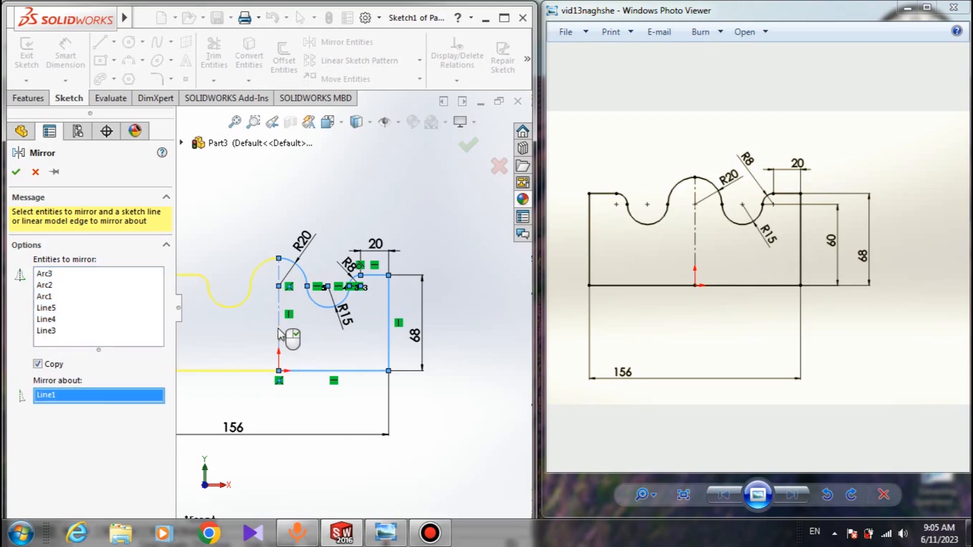
click(16, 173)
scroll(264, 246, up, 4)
scroll(314, 304, down, 2)
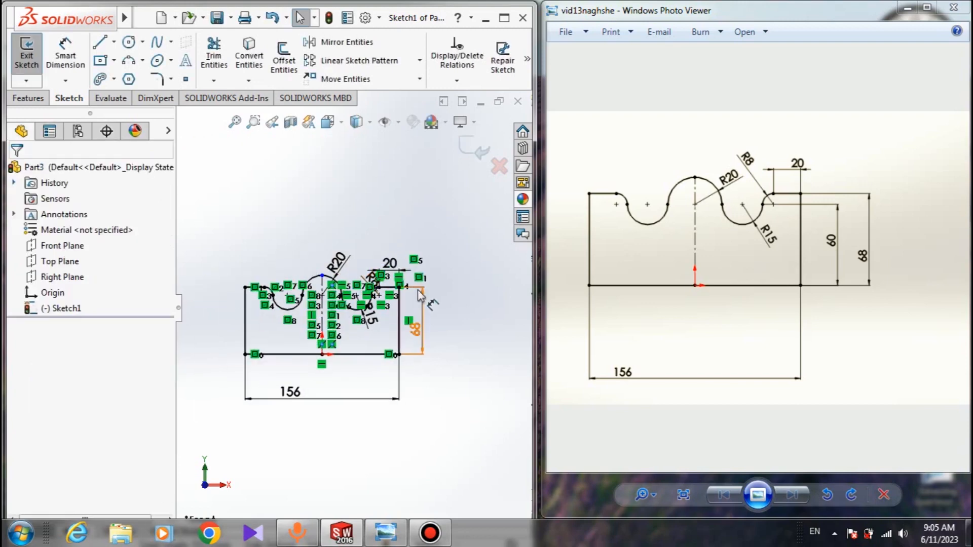
scroll(393, 285, down, 1)
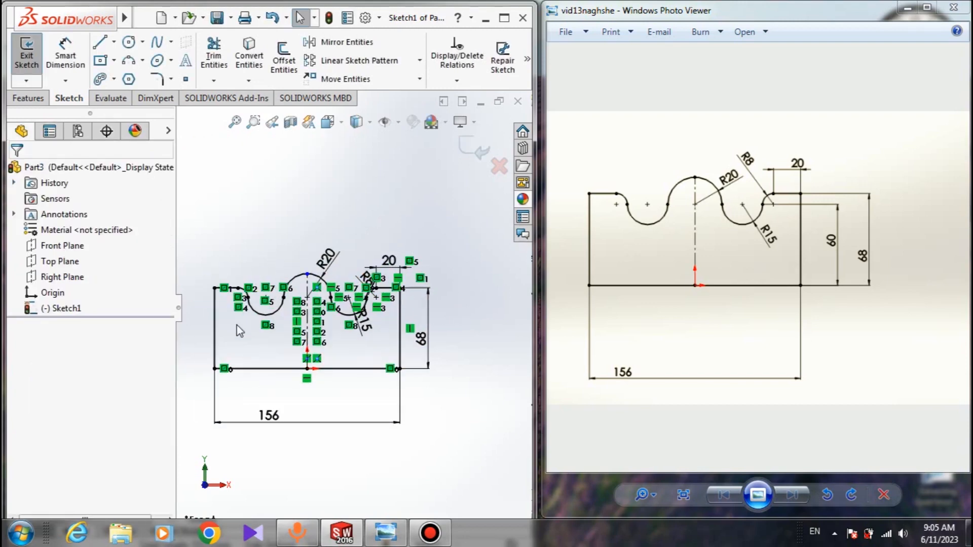